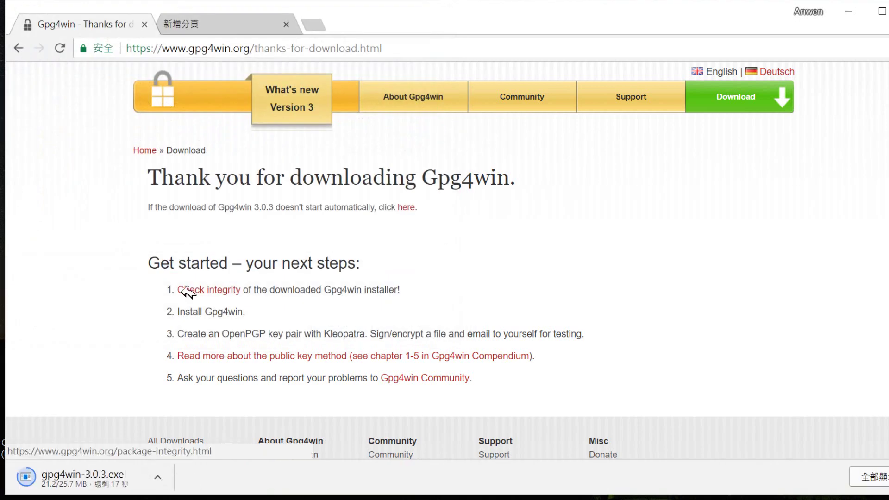
Show the downloaded gpg4win-3.0.3.exe in its folder and run it as administrator.
left_click(158, 477)
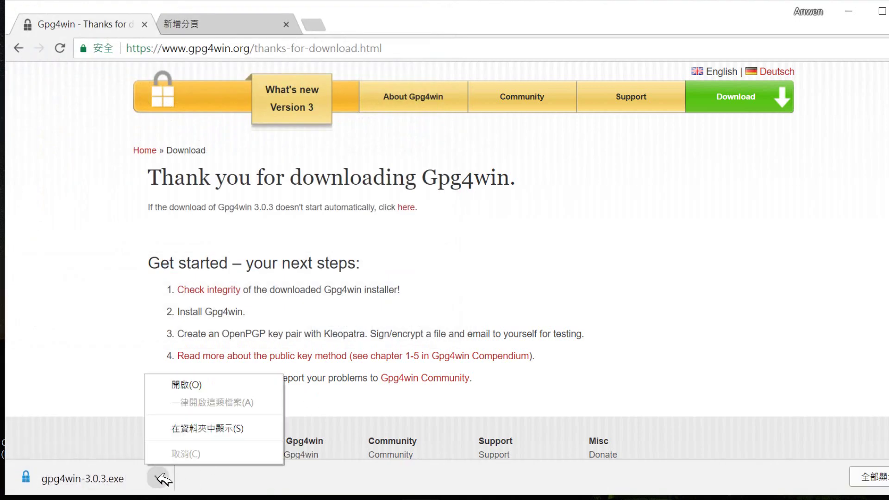
left_click(223, 429)
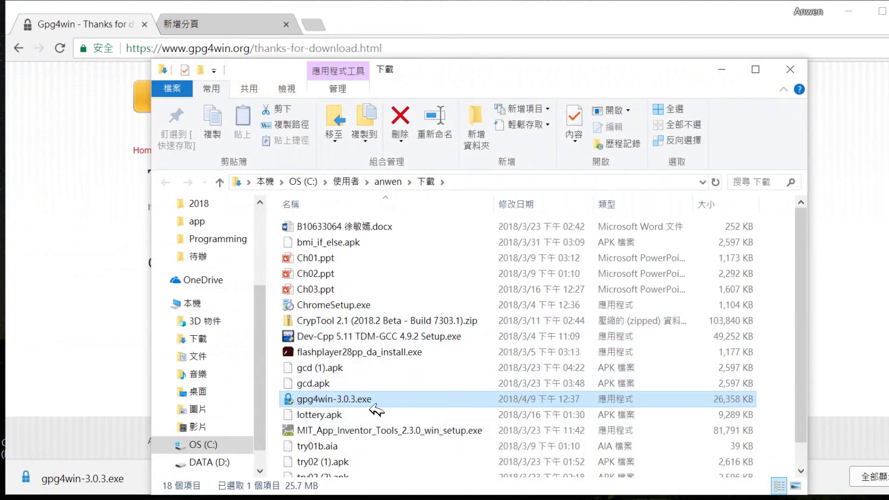
right_click(371, 405)
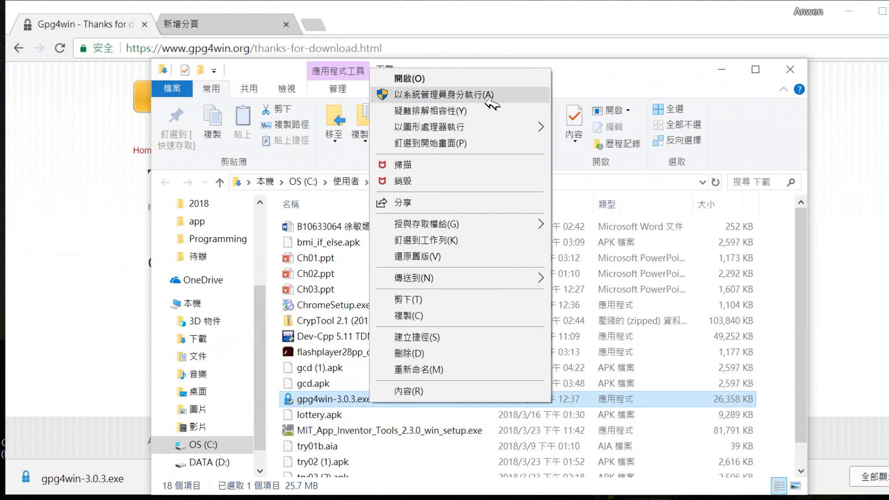
left_click(487, 95)
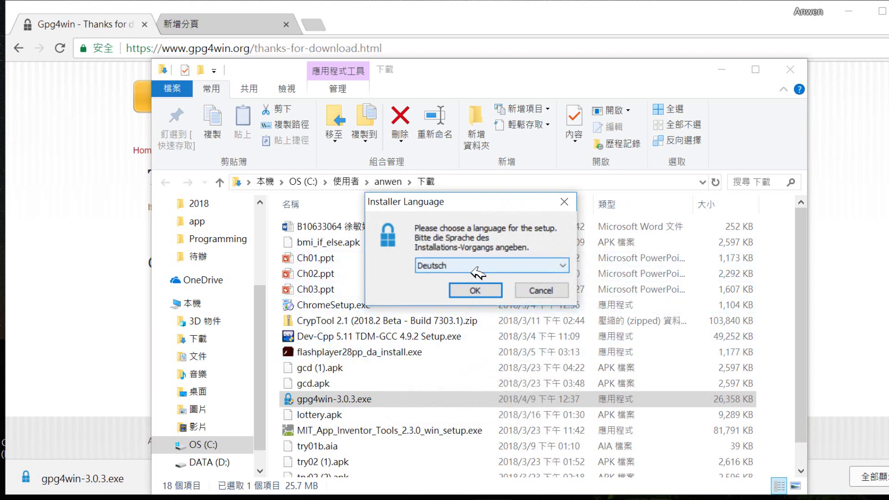
Choose English as the Gpg4win setup language.
left_click(569, 266)
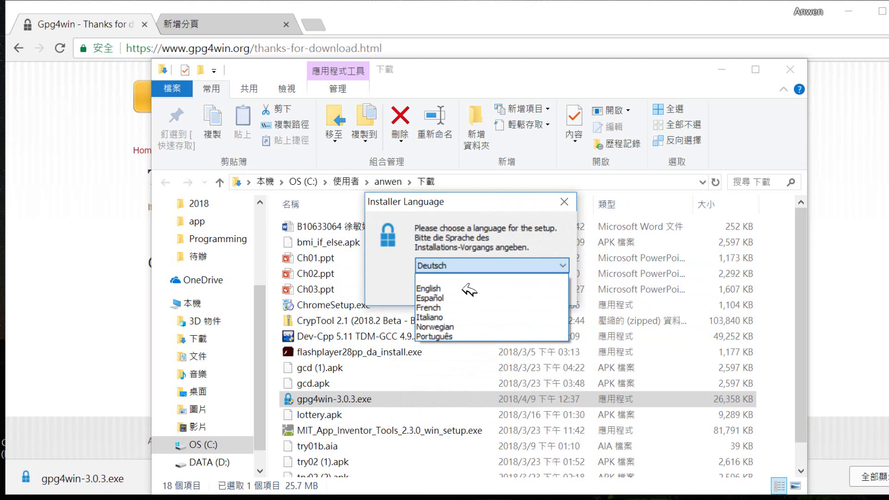
left_click(507, 288)
left_click(475, 290)
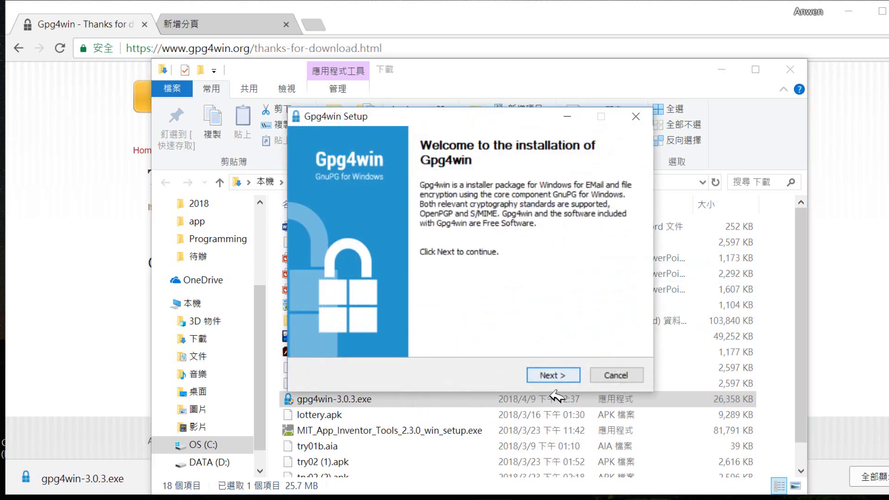
Keep all Gpg4win components selected, including GPA.
left_click(553, 376)
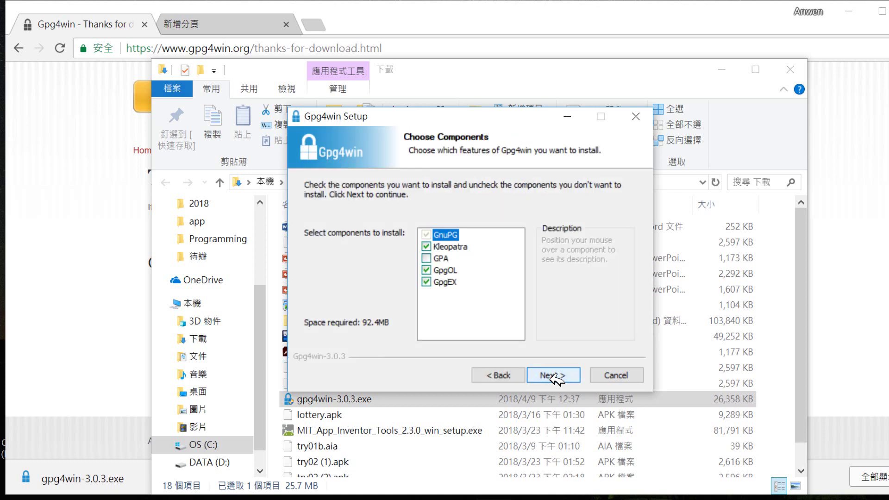
left_click(426, 258)
left_click(428, 259)
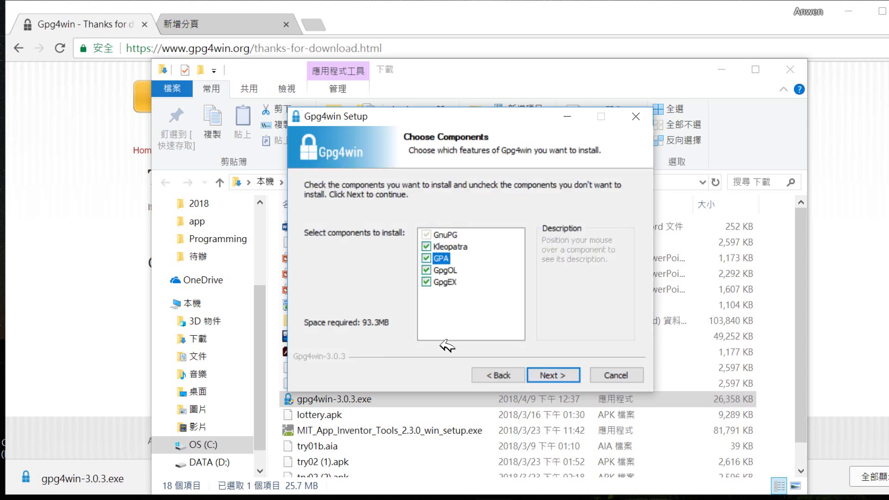
left_click(564, 375)
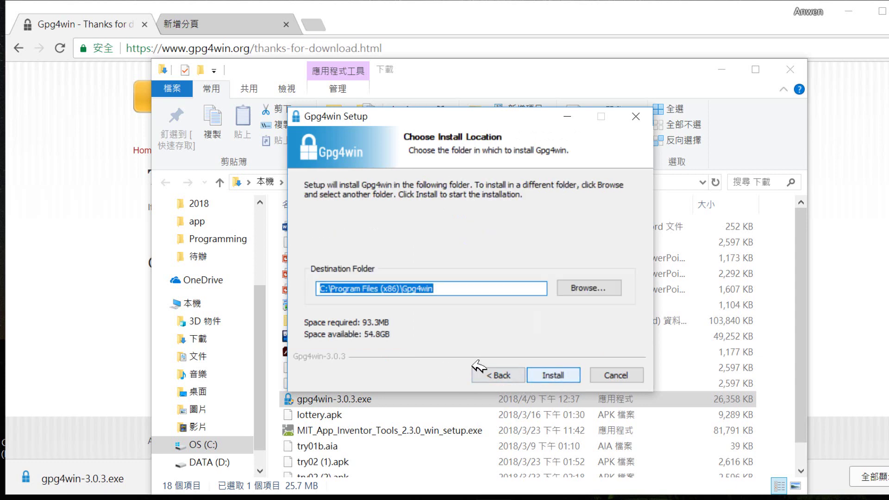
Install Gpg4win to d:\Program Files (x86)\Gpg4win instead of drive C.
left_click(326, 289)
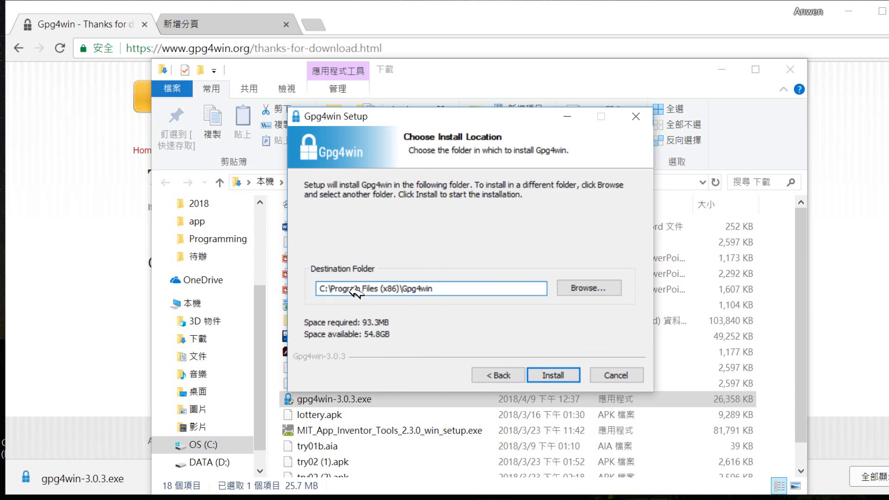
key("BackSpace")
type("d")
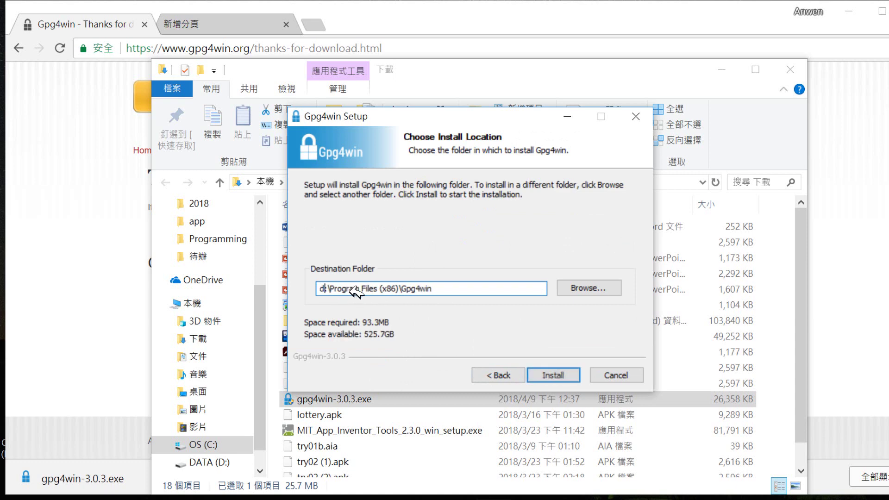
left_click(563, 378)
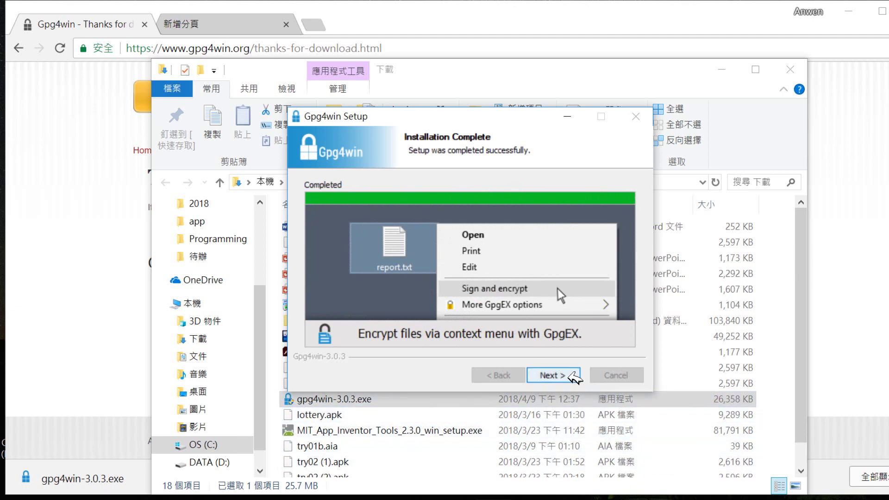
Finish the Gpg4win setup wizard after the installation completes.
left_click(560, 377)
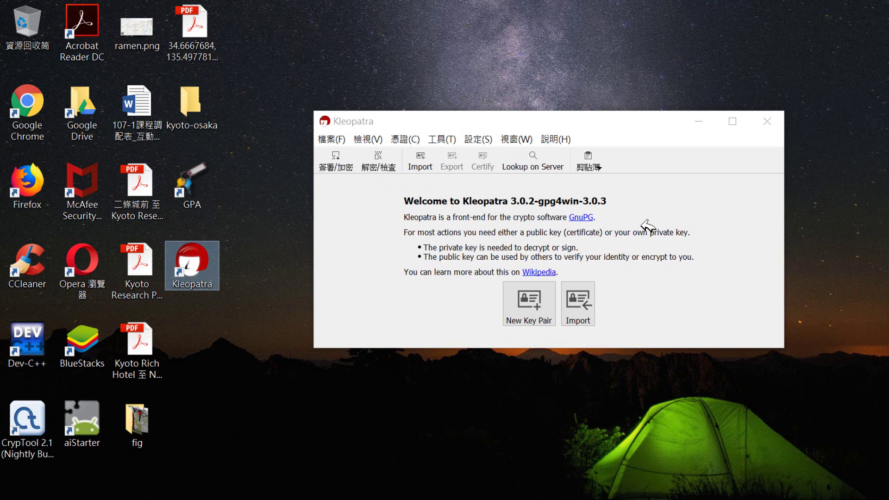
Begin a new key pair with the user's name and Gmail address, then open Advanced Settings.
left_click(529, 308)
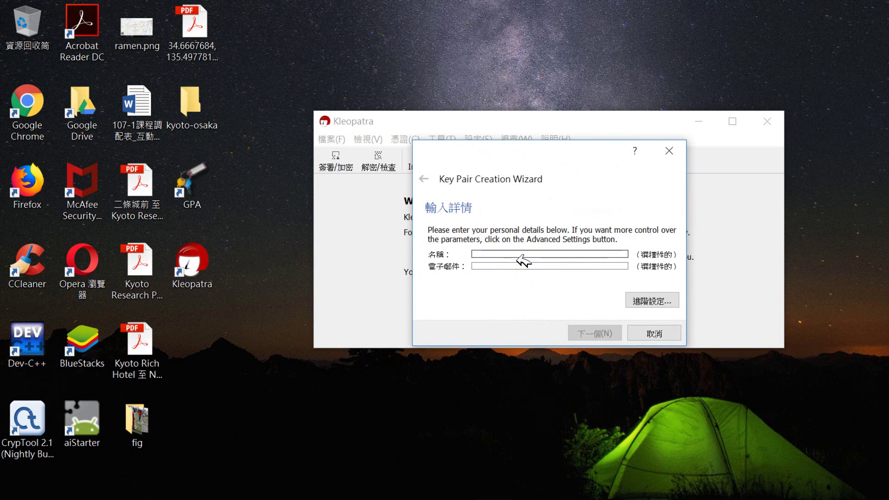
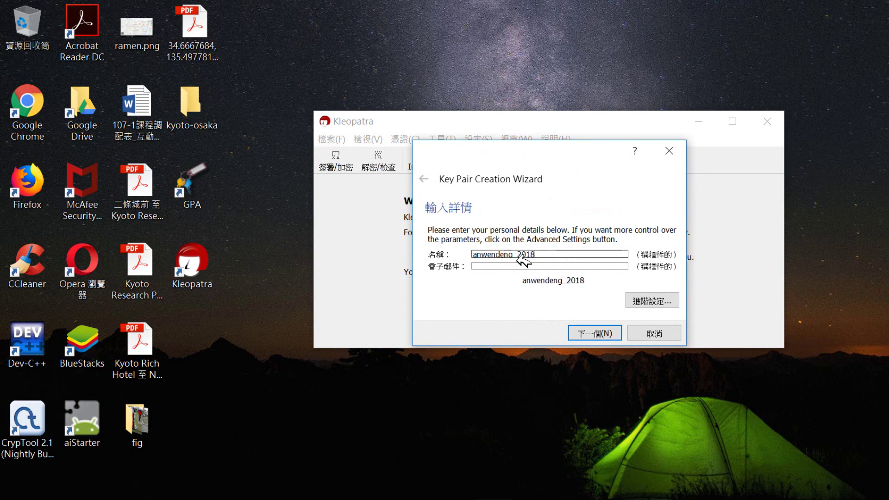
left_click(488, 266)
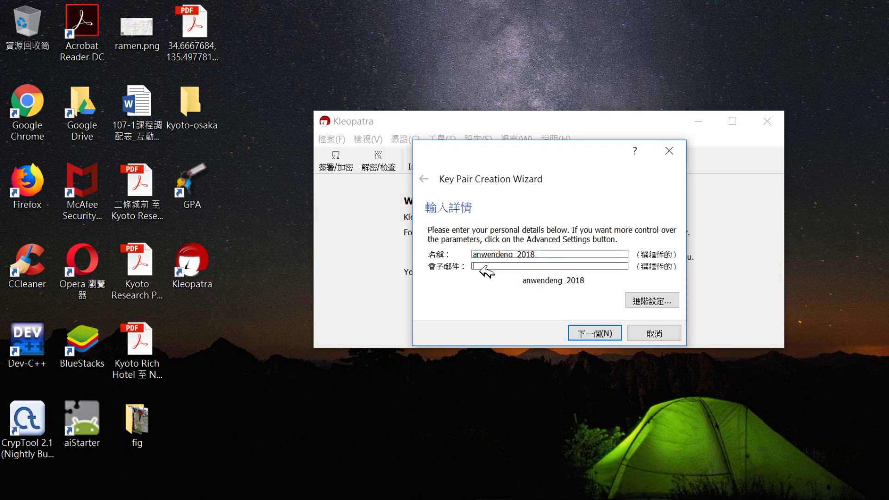
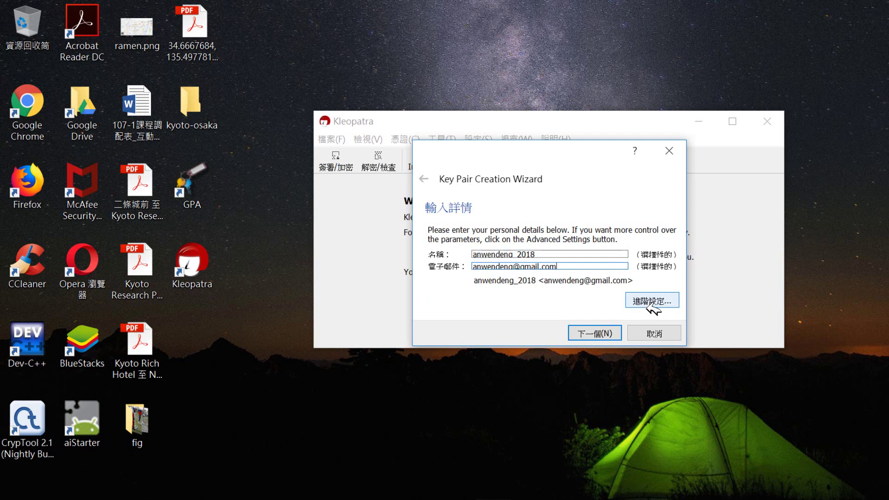
left_click(647, 302)
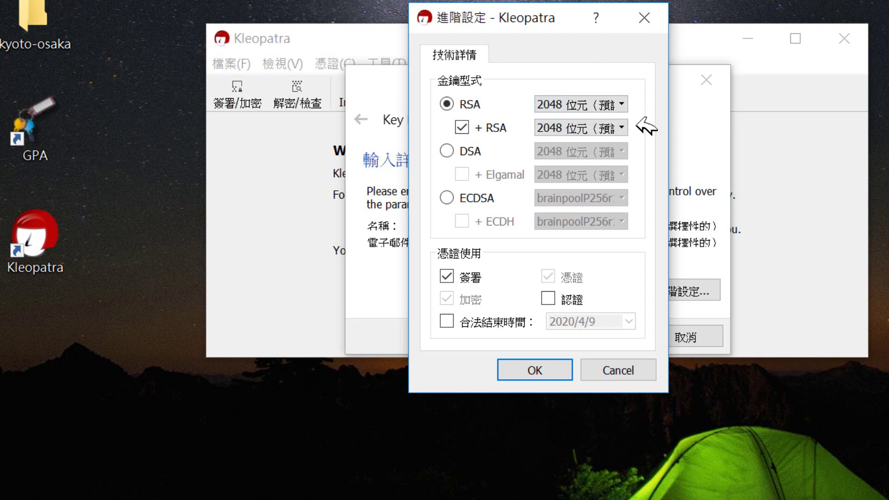
Switch the key type from RSA 2048 to ECDSA, keeping brainpoolP256r1 for both key and ECDH subkey.
left_click(623, 107)
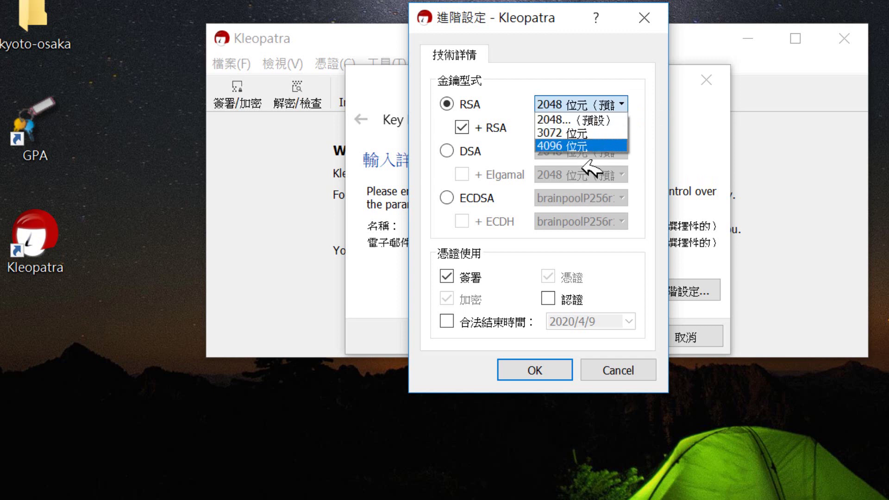
left_click(576, 83)
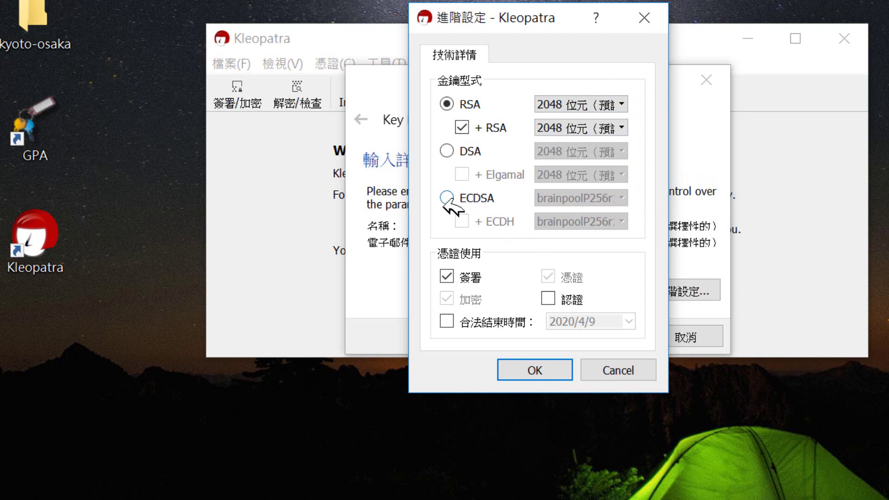
left_click(453, 199)
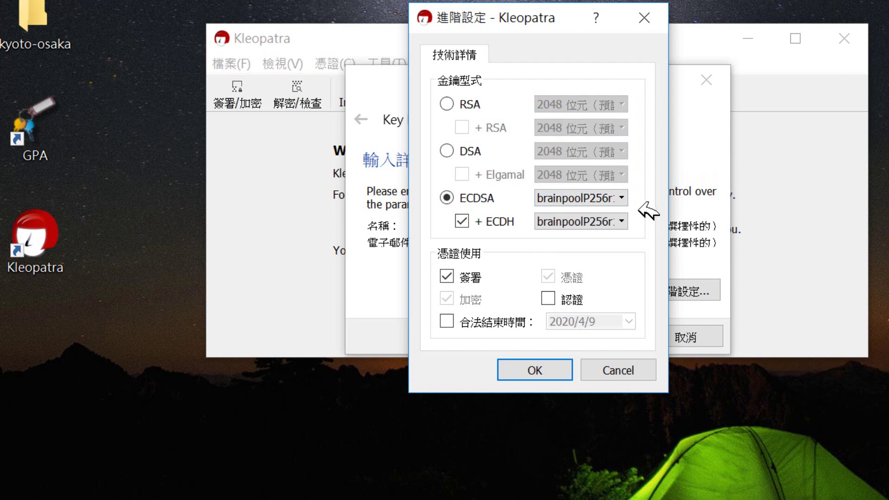
left_click(624, 198)
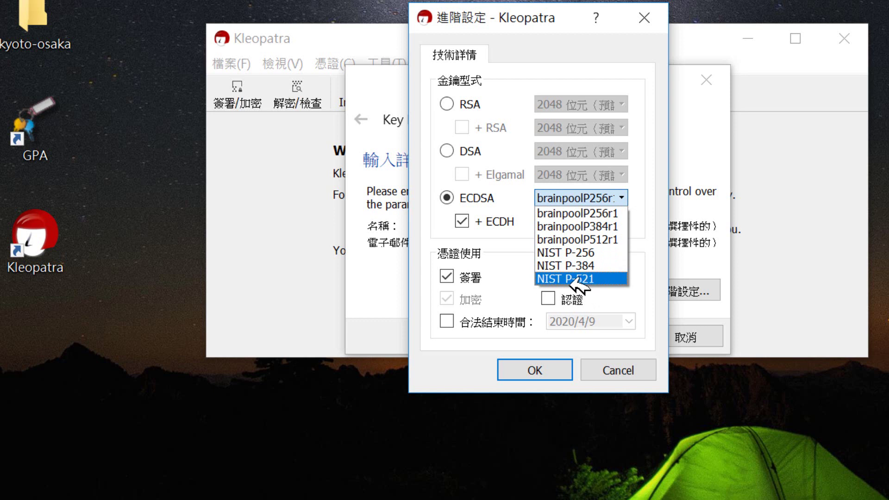
left_click(523, 209)
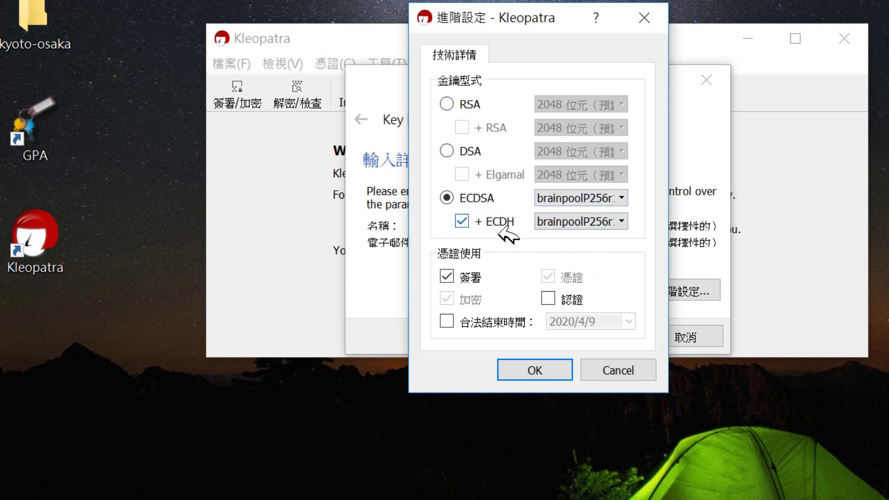
left_click(622, 222)
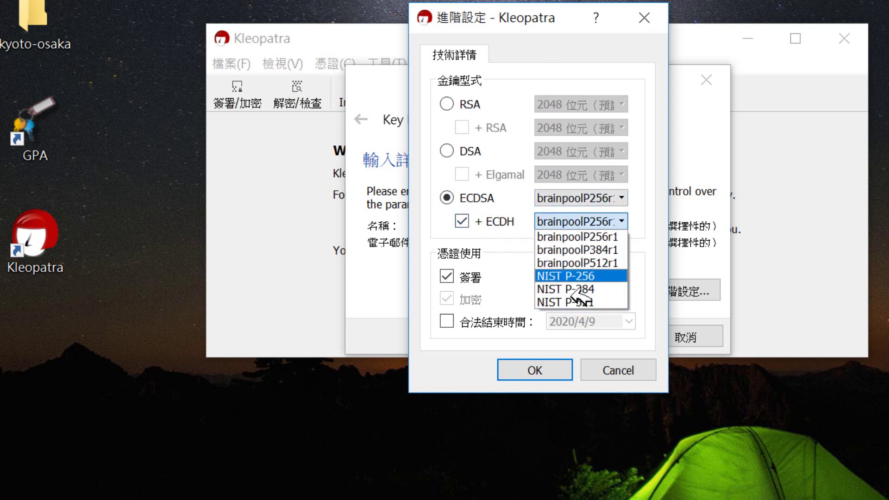
left_click(523, 159)
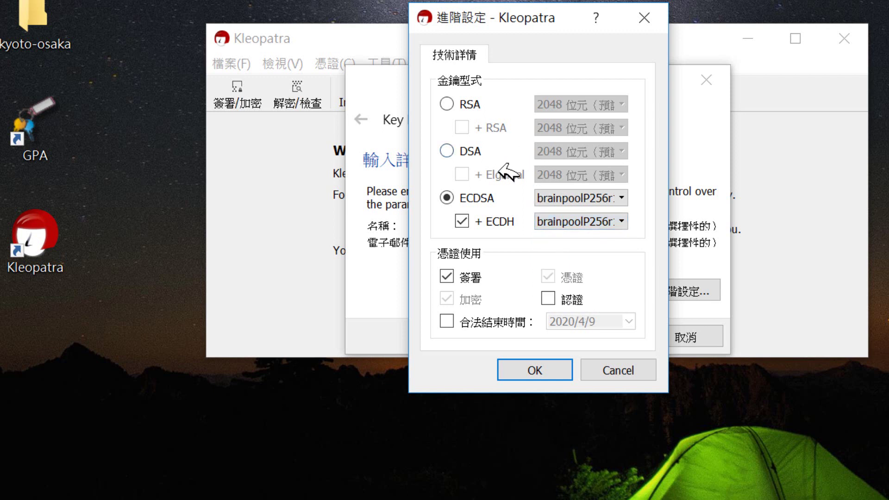
Set the key to RSA with a 4096-bit main key and 4096-bit RSA subkey.
left_click(447, 104)
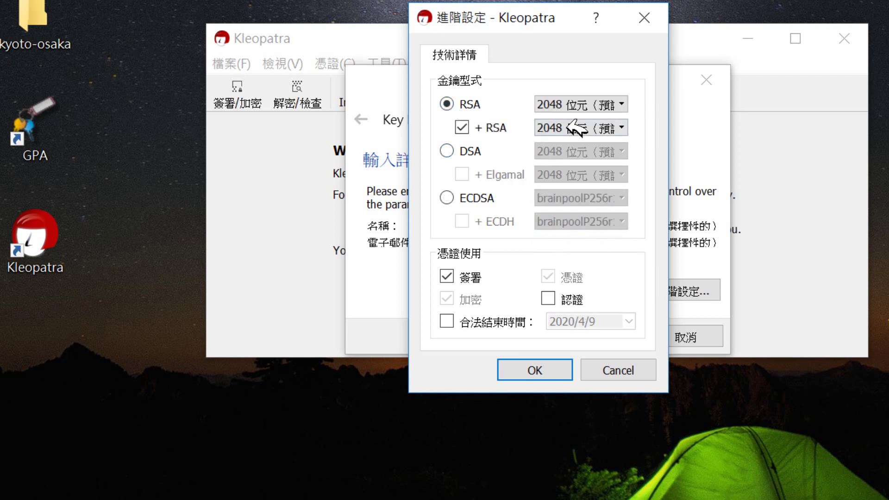
left_click(626, 103)
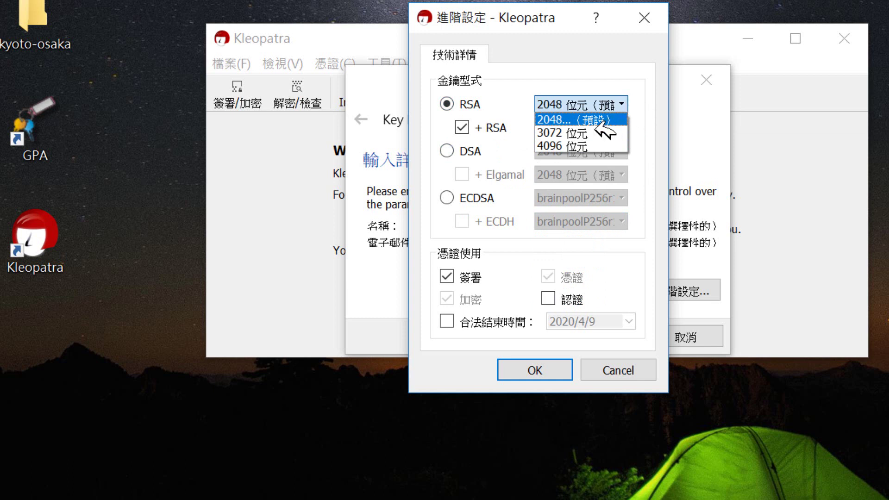
left_click(582, 145)
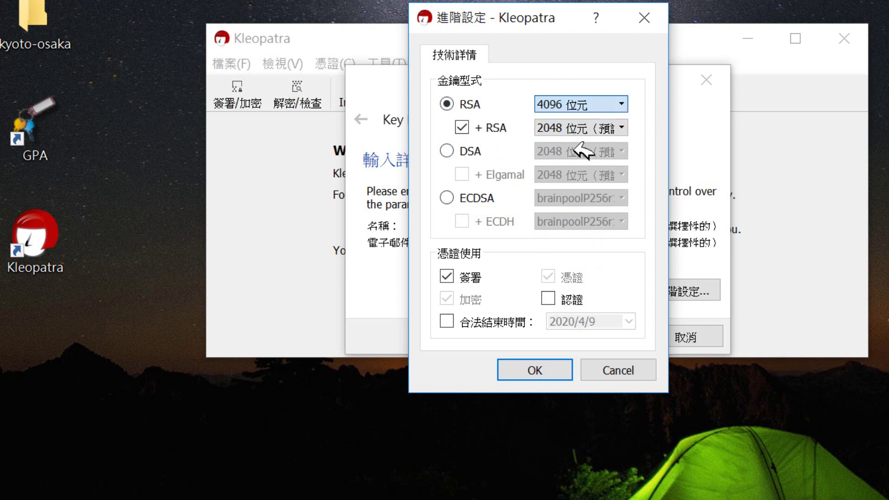
left_click(622, 127)
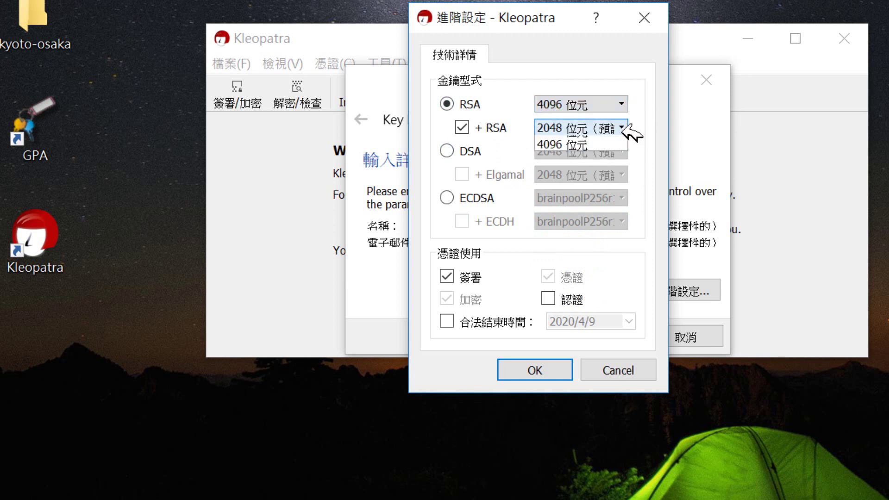
left_click(585, 169)
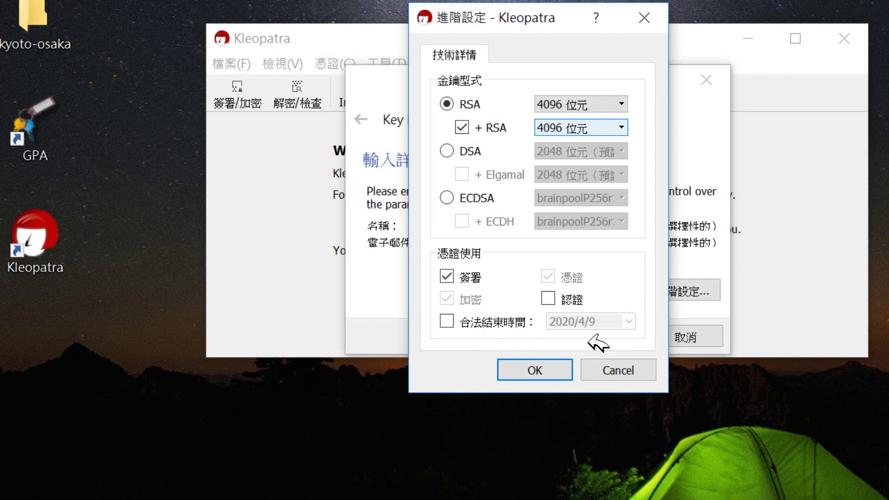
left_click(552, 373)
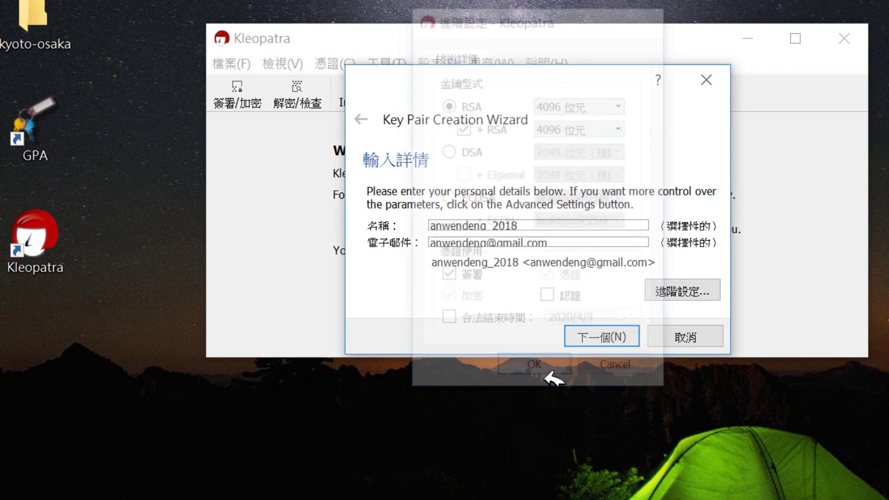
Review all key parameter details, then start creating the key pair.
left_click(602, 345)
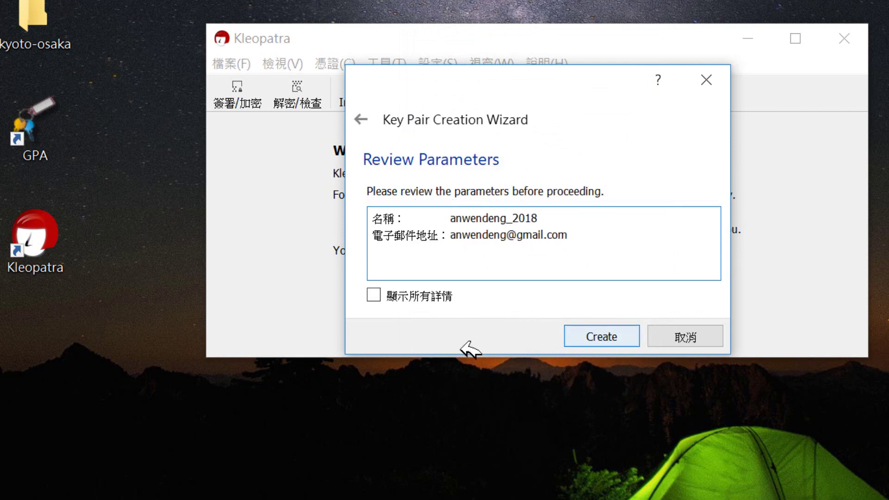
left_click(375, 296)
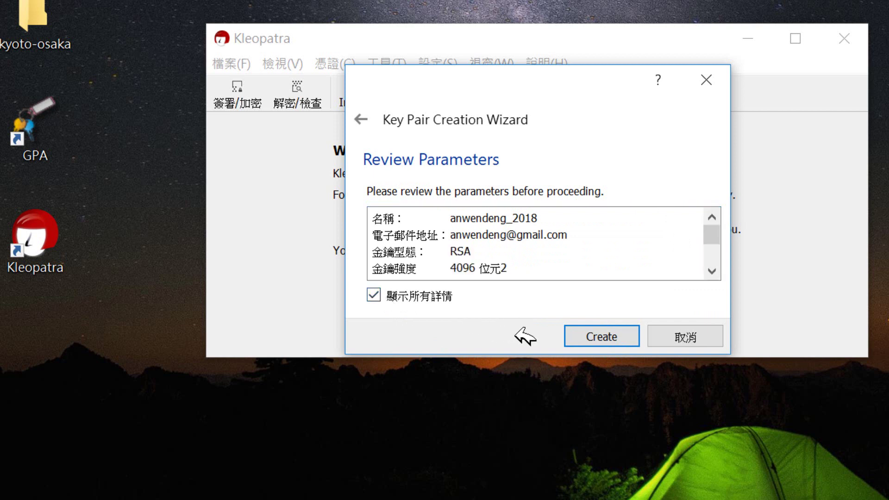
left_click(616, 341)
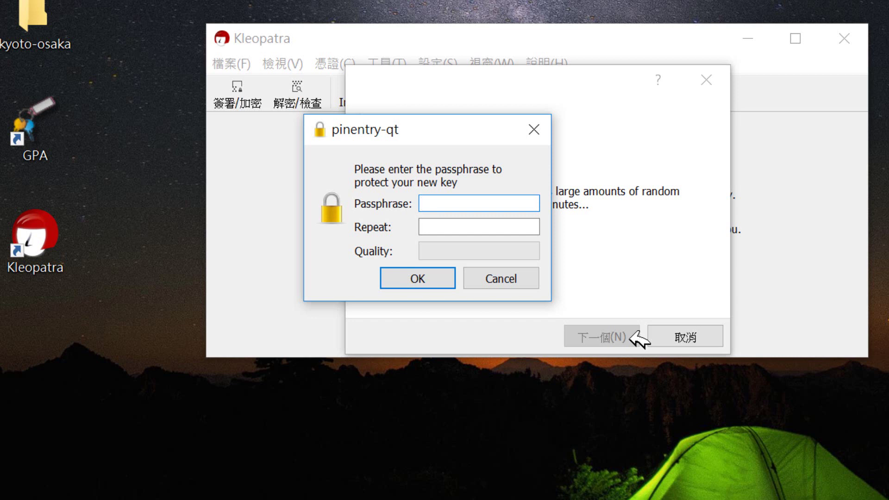
Enter and repeat an initial passphrase for the new key.
type("••••••")
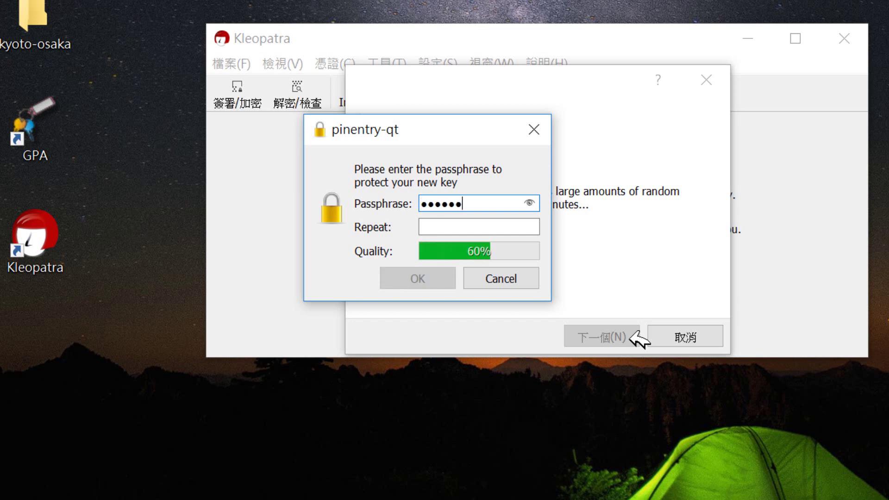
type("••")
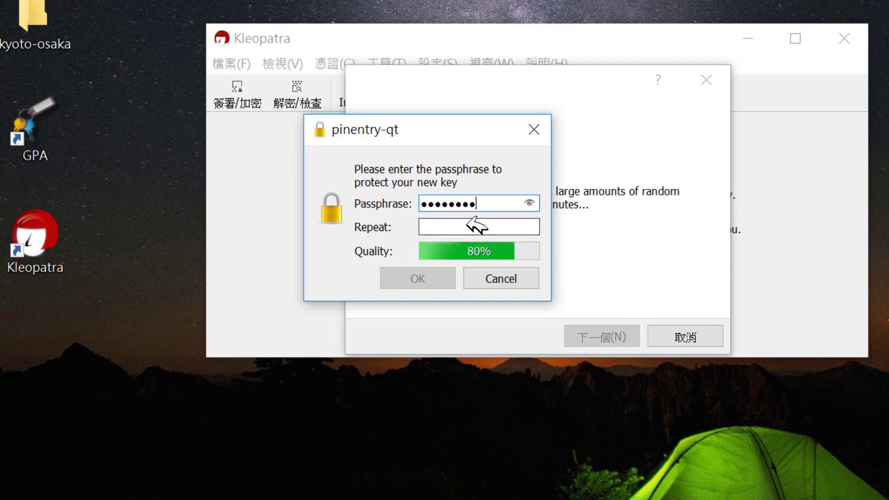
left_click(464, 228)
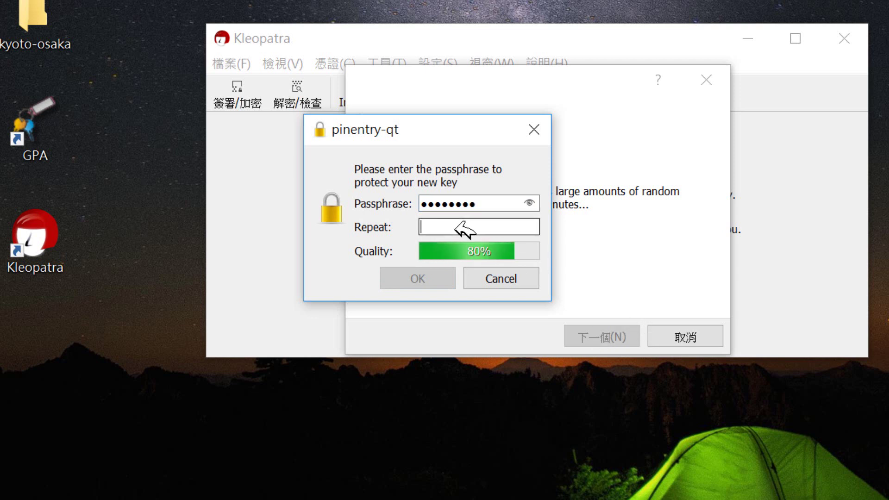
type("•••••")
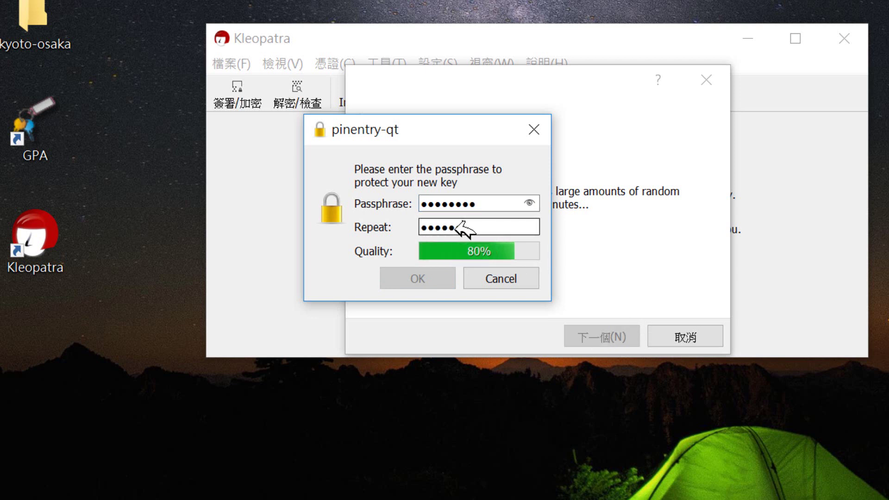
type("•••")
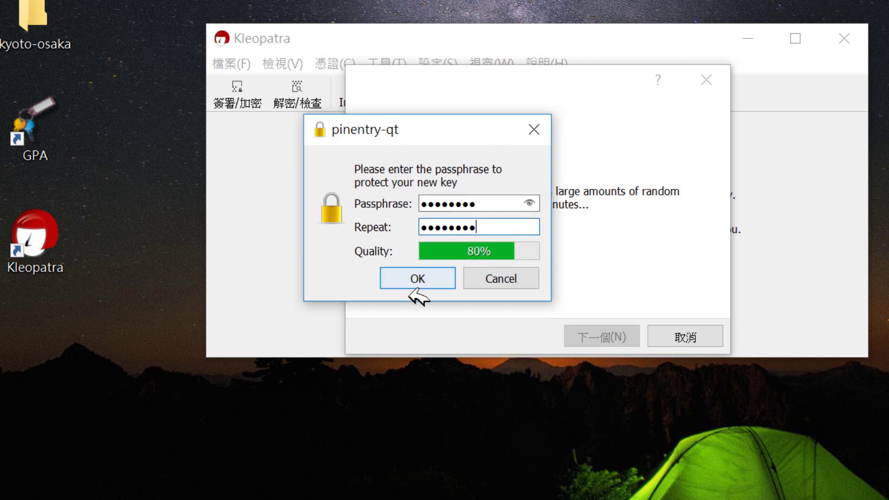
left_click(409, 287)
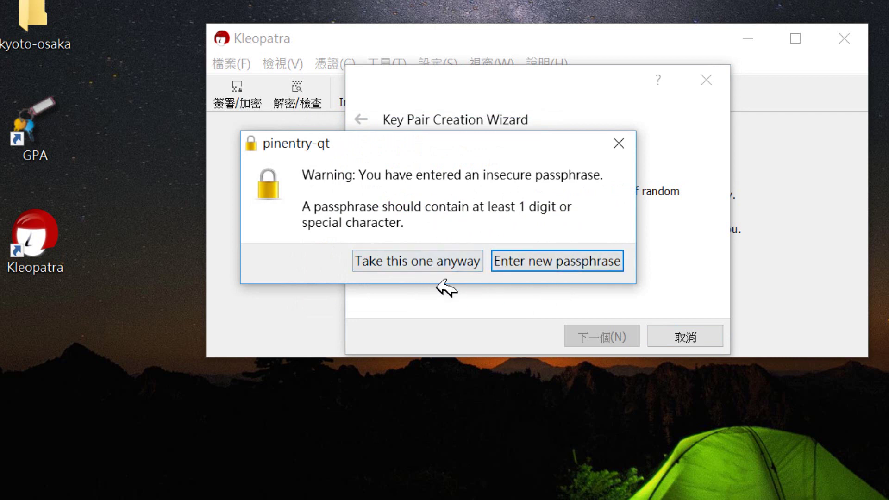
Reject the insecure-passphrase warning and enter a stronger passphrase twice.
left_click(555, 263)
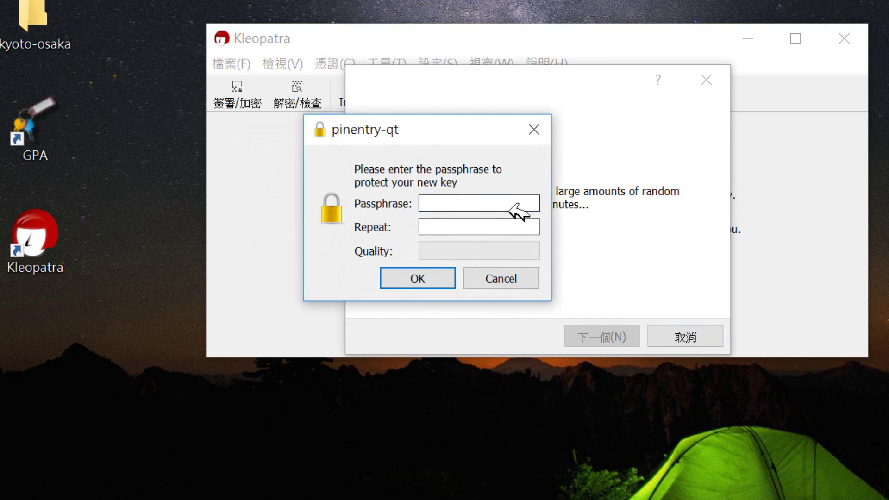
type("********")
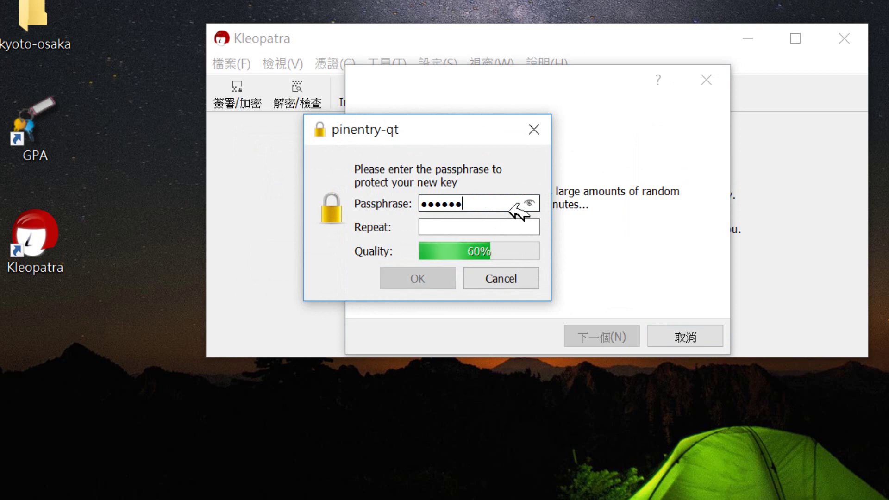
left_click(447, 226)
type("******")
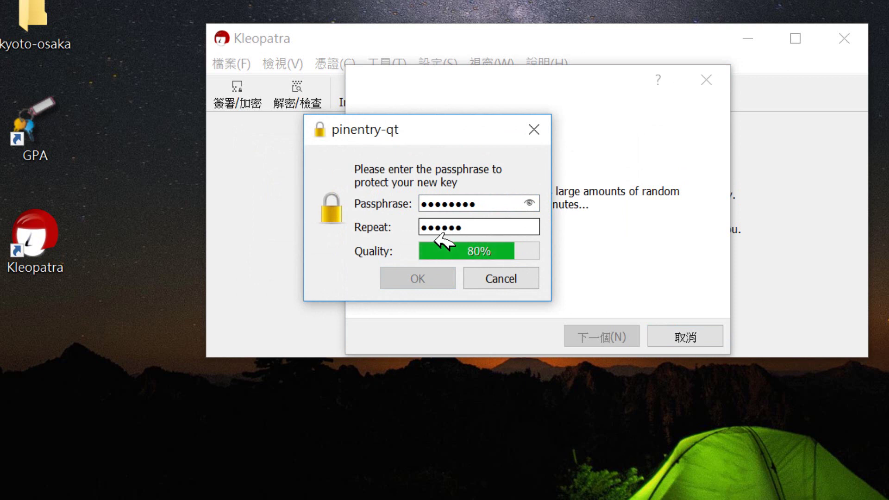
type("**")
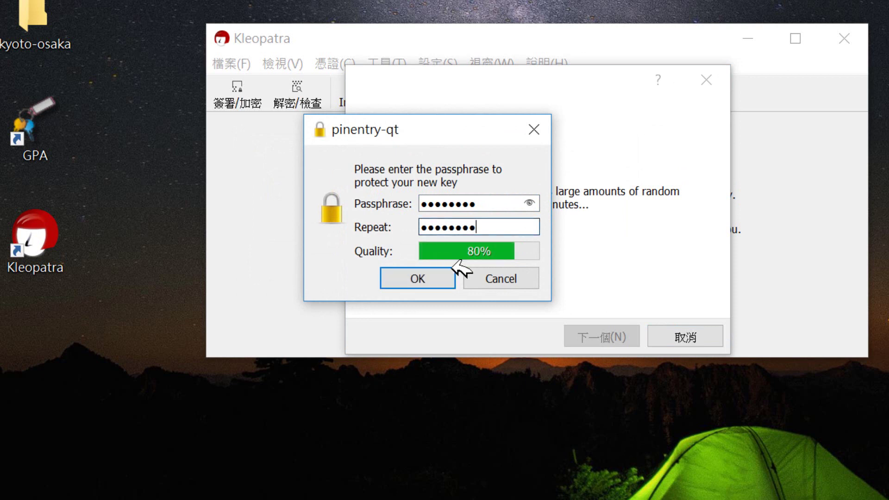
left_click(415, 279)
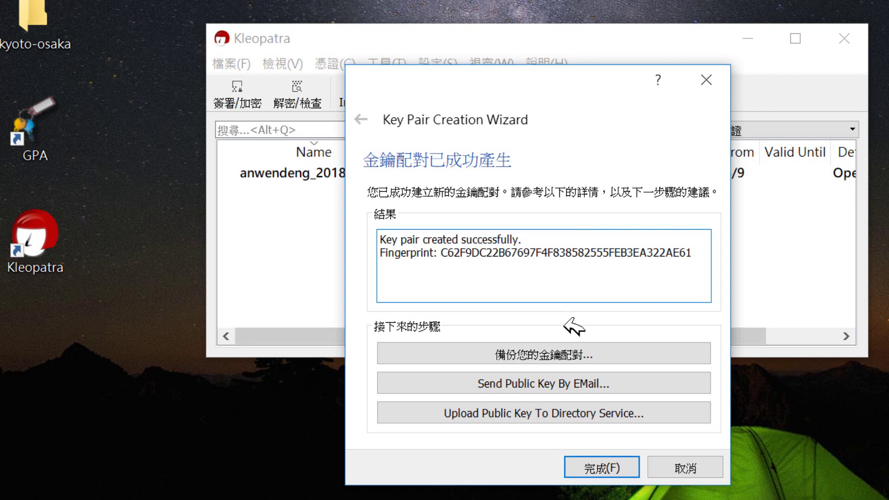
Back up the newly created key pair from the success page.
left_click(570, 355)
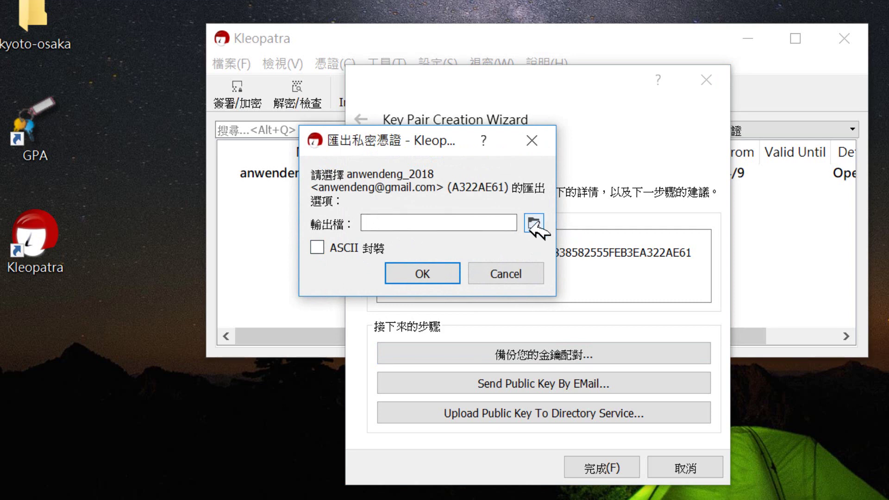
Save the secret key backup as rsa_2018.gpg in the Cryptography\2018 folder.
left_click(535, 223)
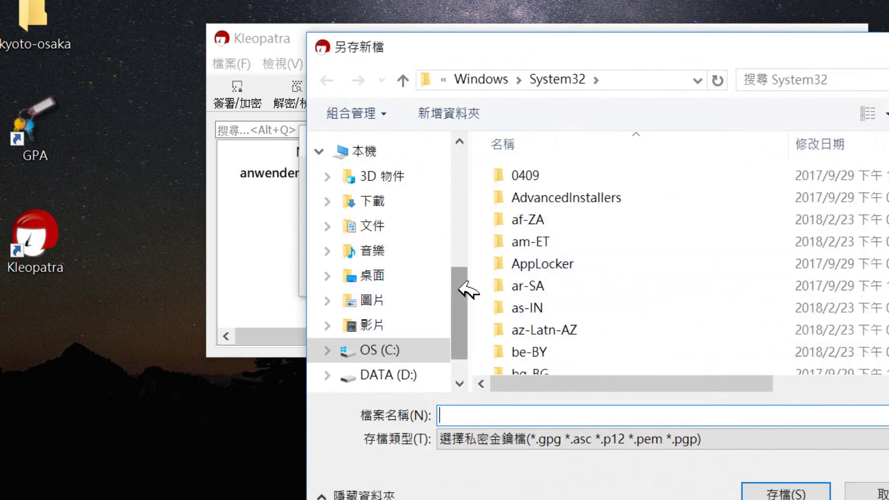
left_click_drag(461, 284, 468, 162)
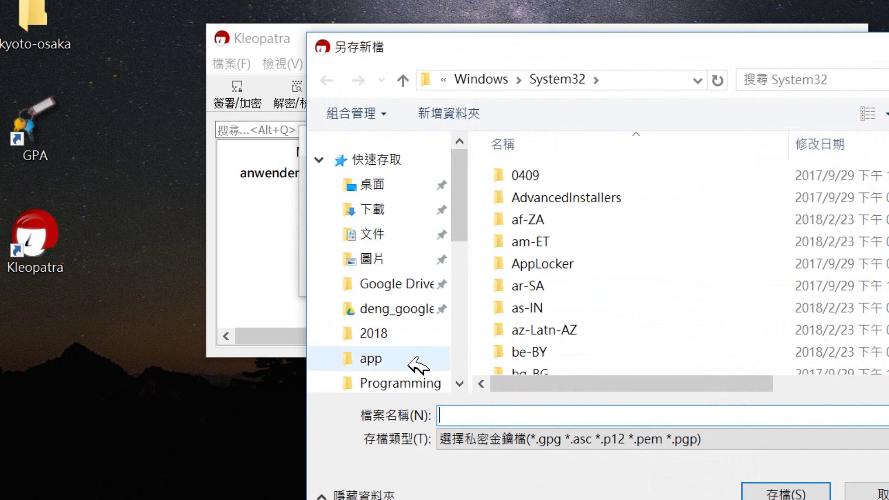
left_click(420, 318)
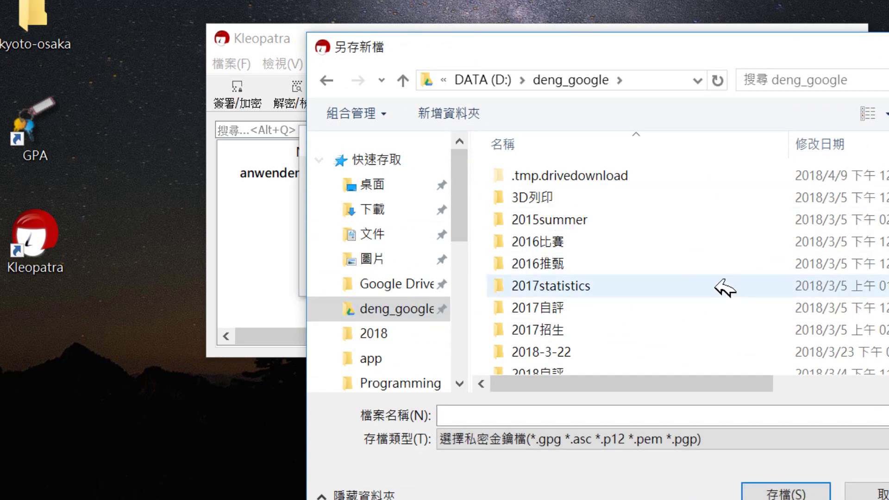
scroll(765, 186, "down", 4)
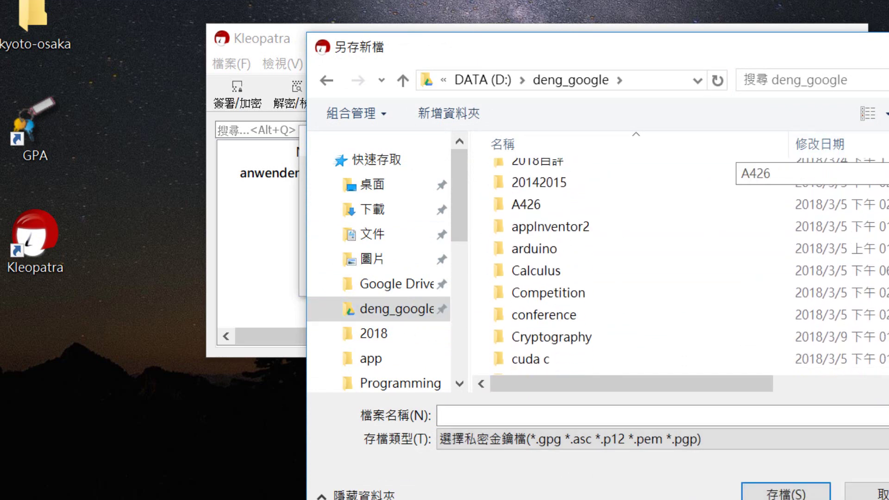
double_click(620, 286)
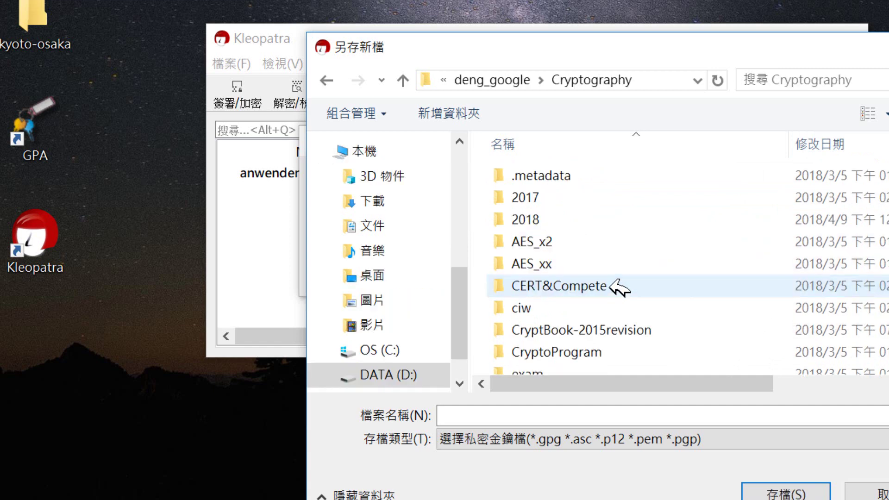
double_click(554, 220)
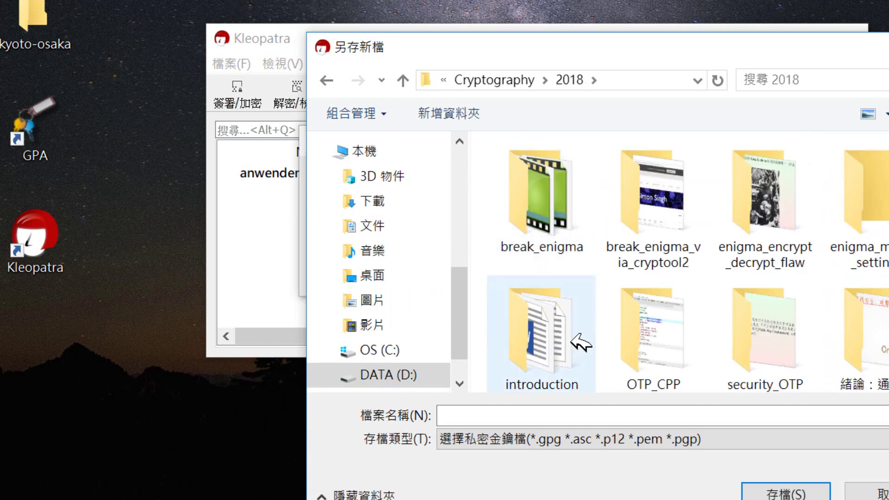
left_click(504, 417)
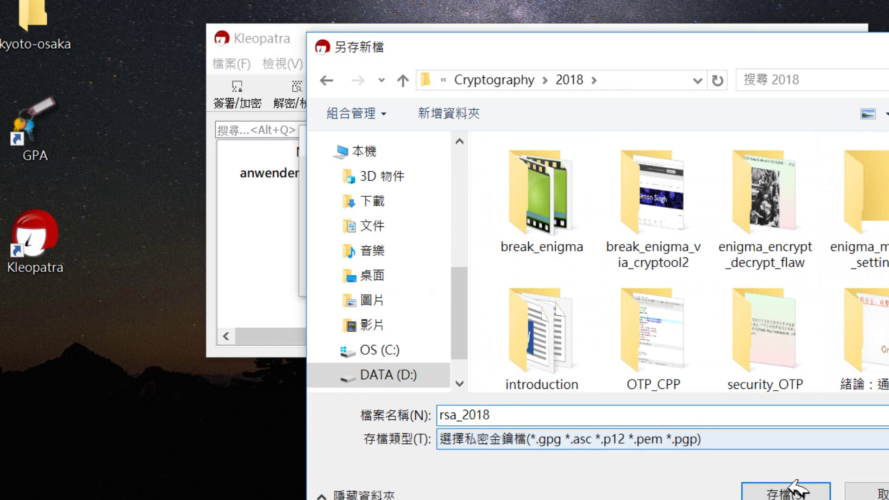
left_click(786, 494)
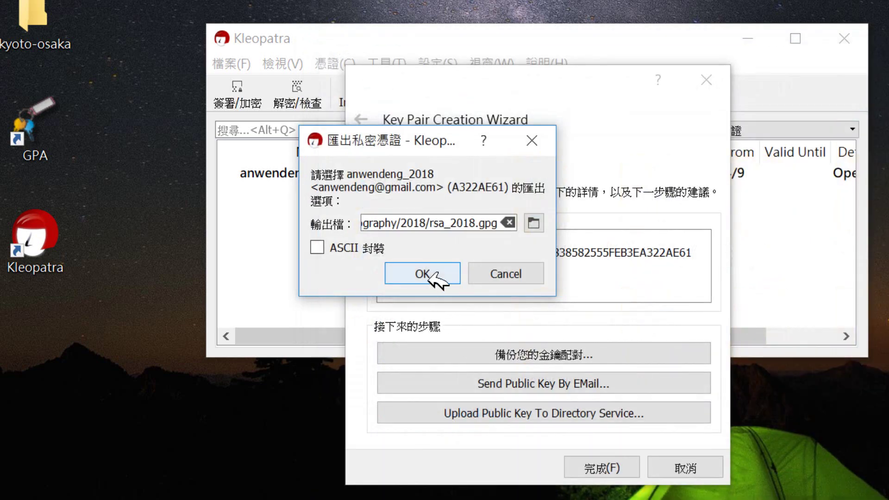
Export the secret key to the rsa_2018.gpg backup, authorising it with the key's passphrase.
left_click(430, 274)
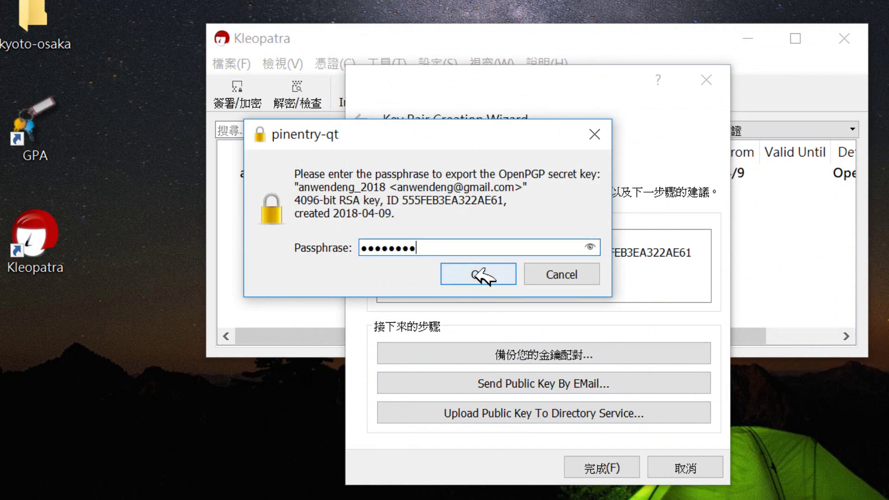
left_click(489, 276)
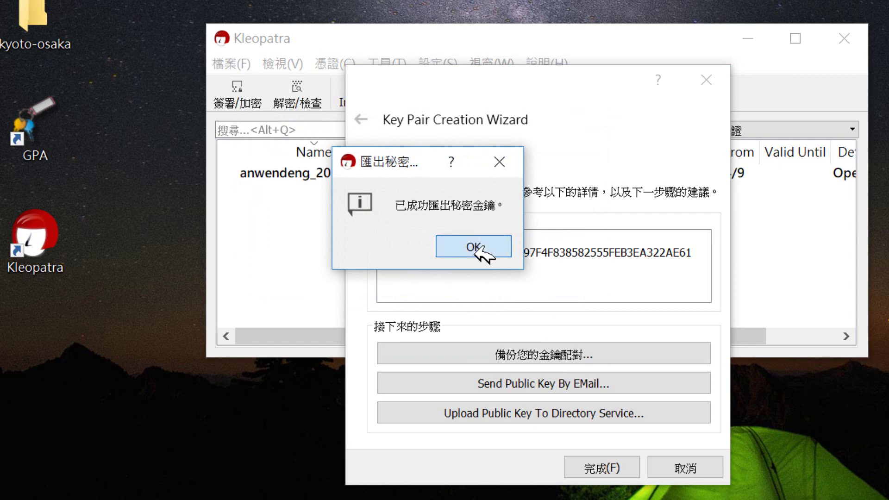
left_click(474, 247)
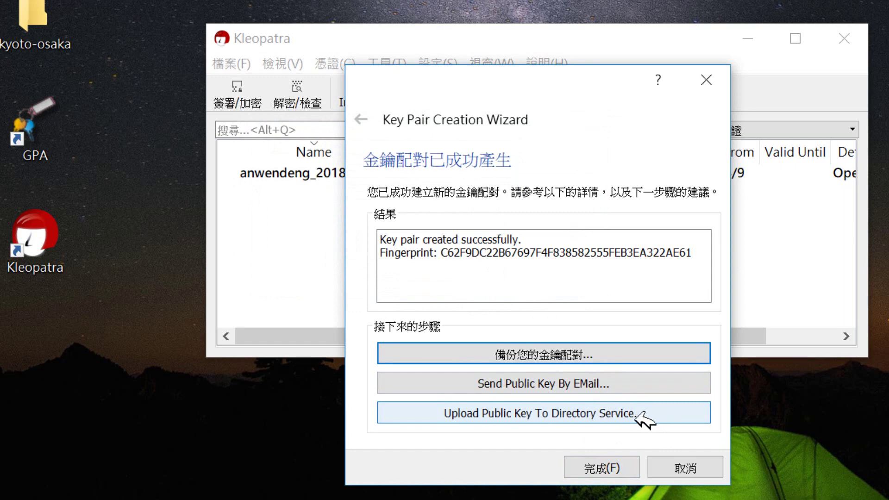
Upload the public certificate to the directory service and finish the key pair wizard.
left_click(642, 417)
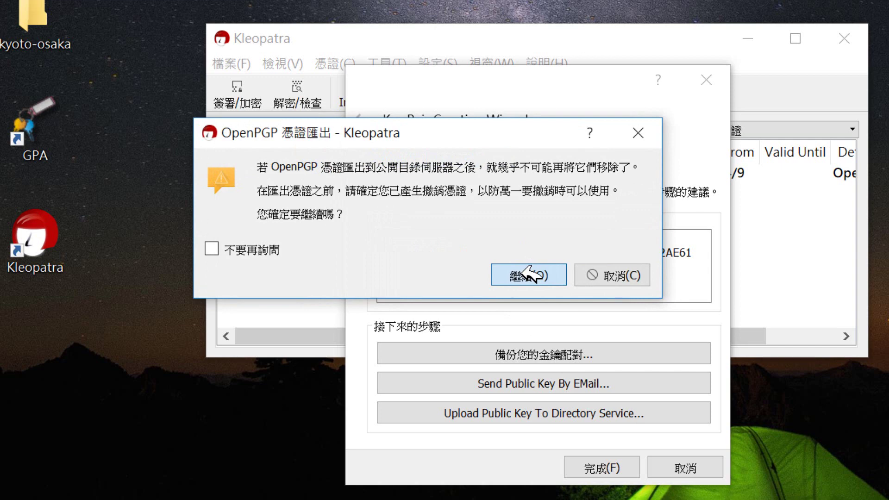
left_click(528, 274)
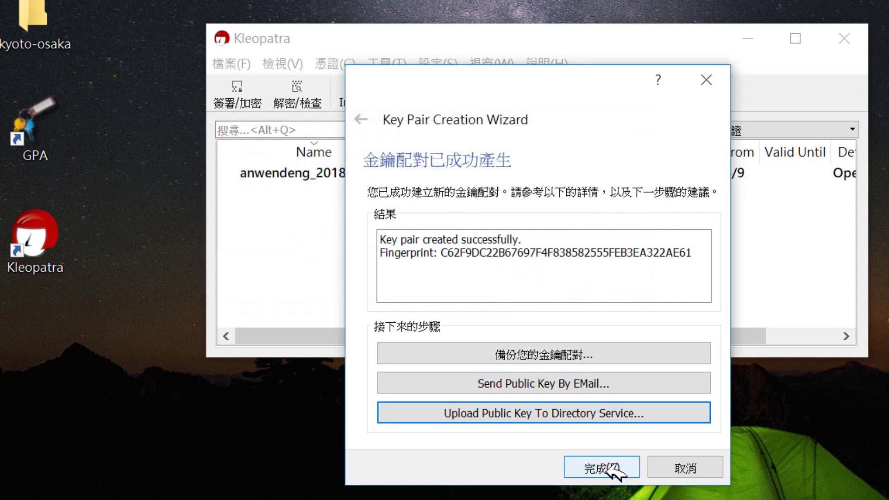
left_click(584, 417)
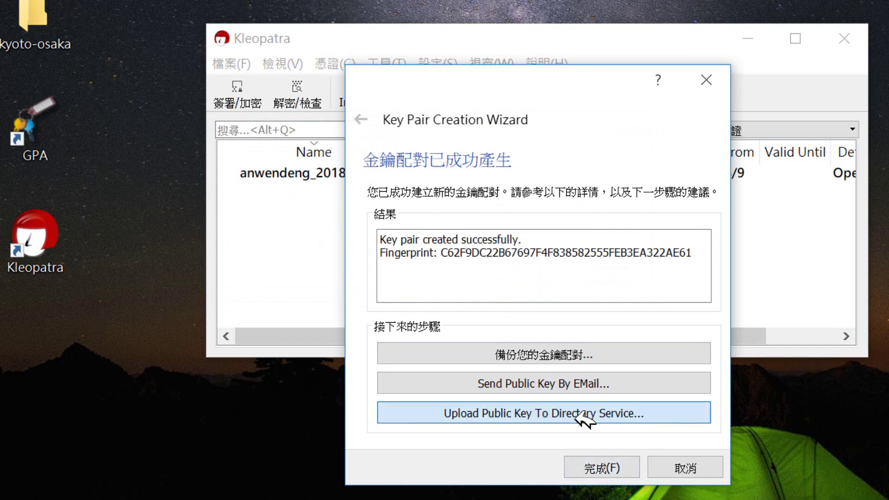
left_click(534, 274)
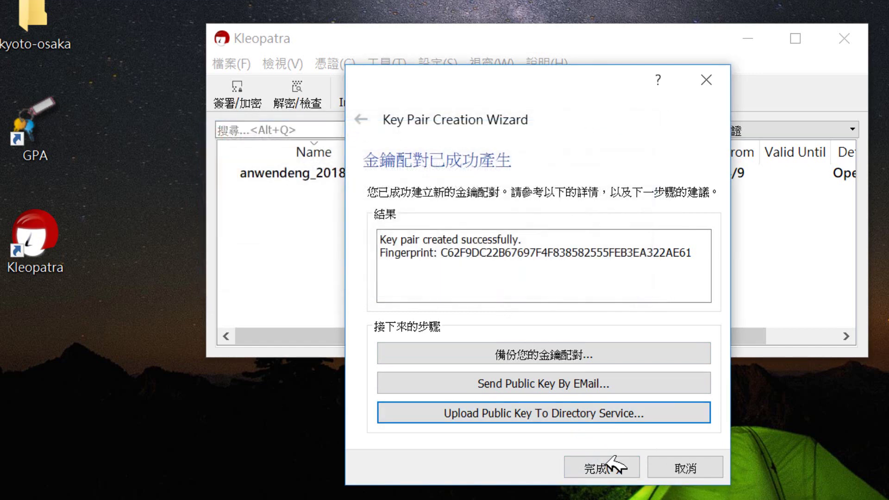
left_click(589, 473)
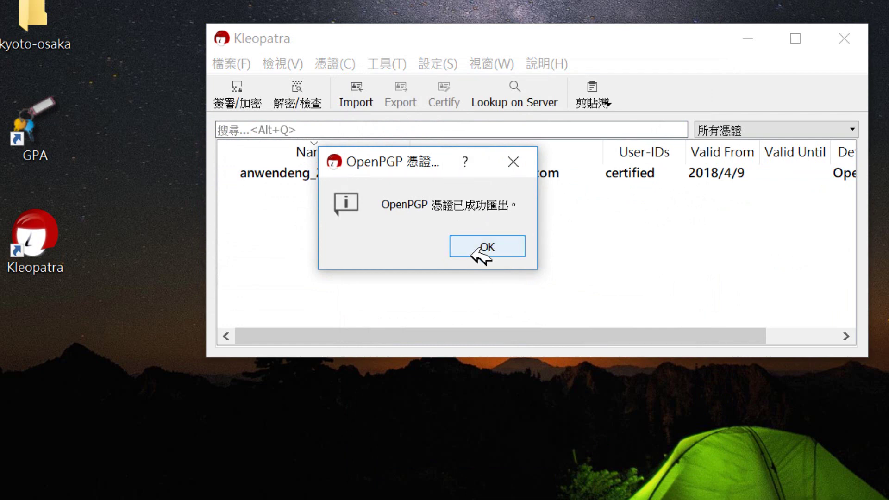
left_click(477, 248)
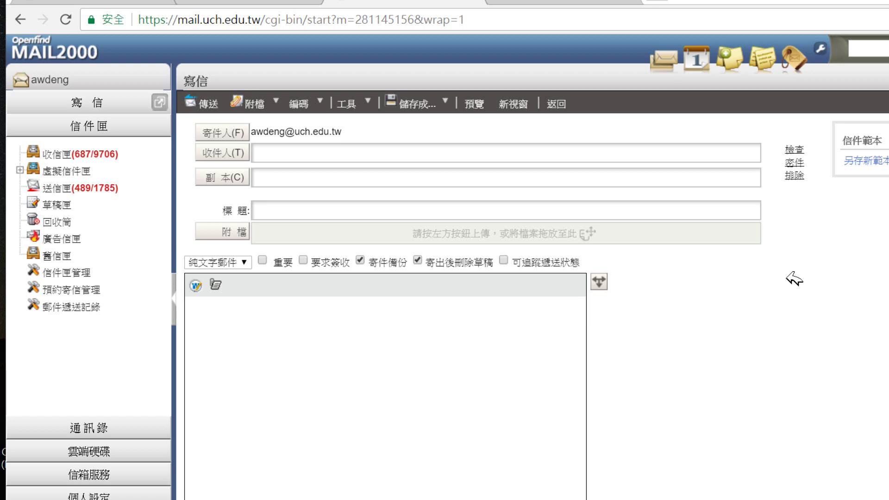
Address the new MAIL2000 message to the user's own Gmail address via autocomplete.
left_click(362, 159)
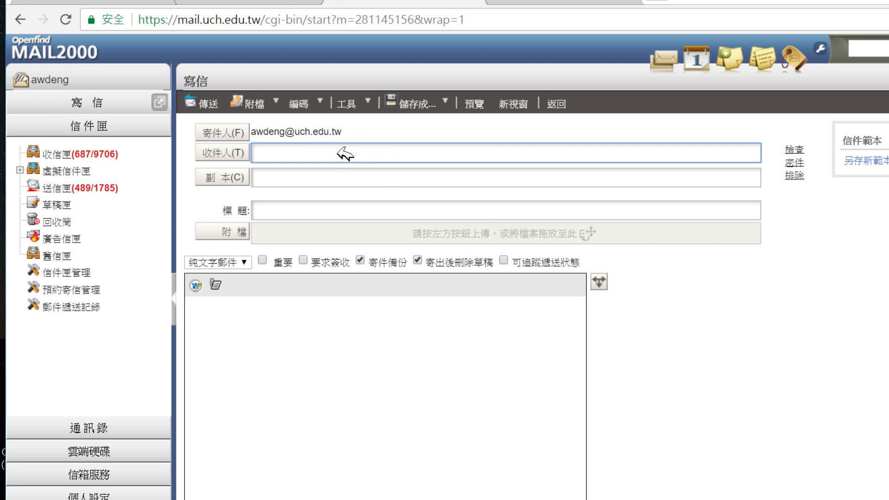
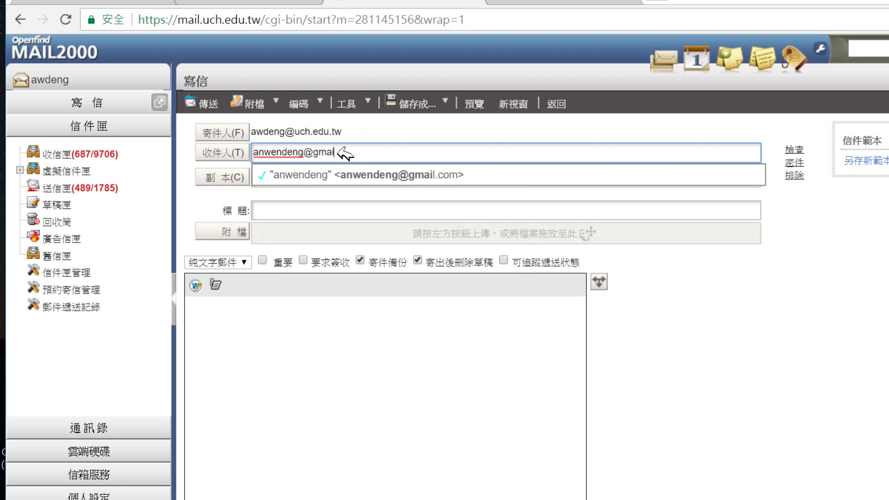
left_click(337, 179)
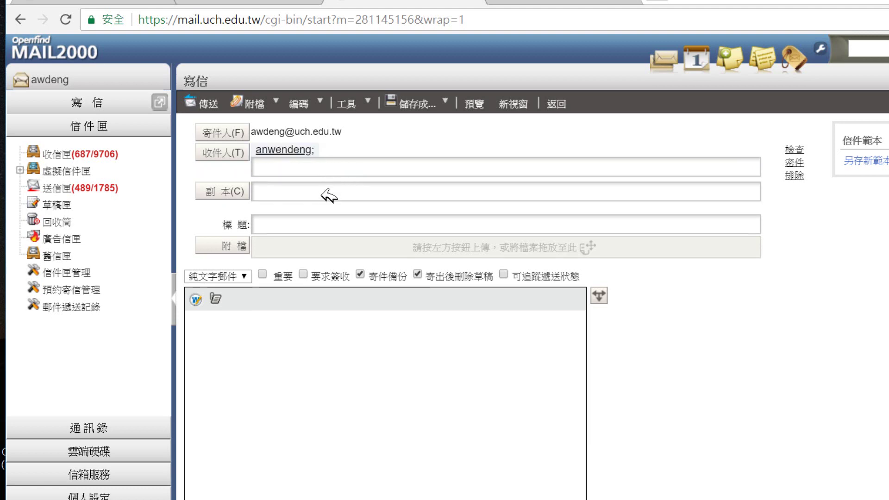
Enter the subject 'test GPG' and the body 'try GPG' in the draft.
left_click(302, 230)
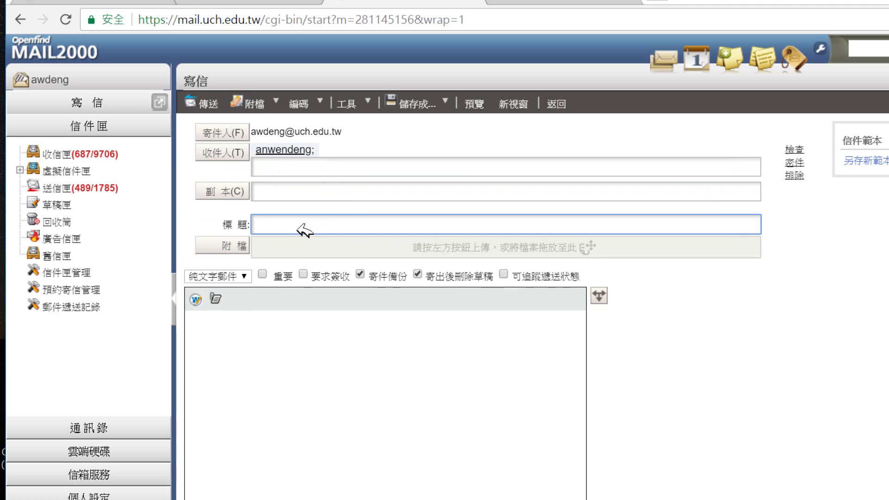
type("test GPG")
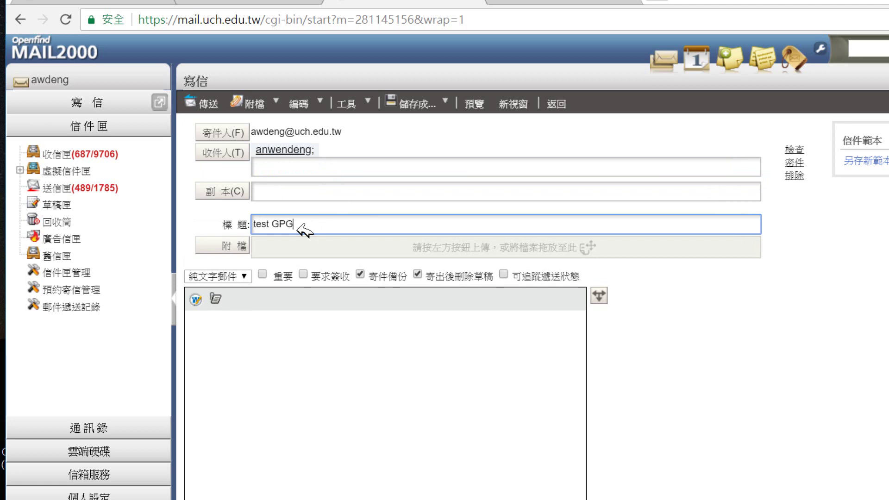
left_click(248, 331)
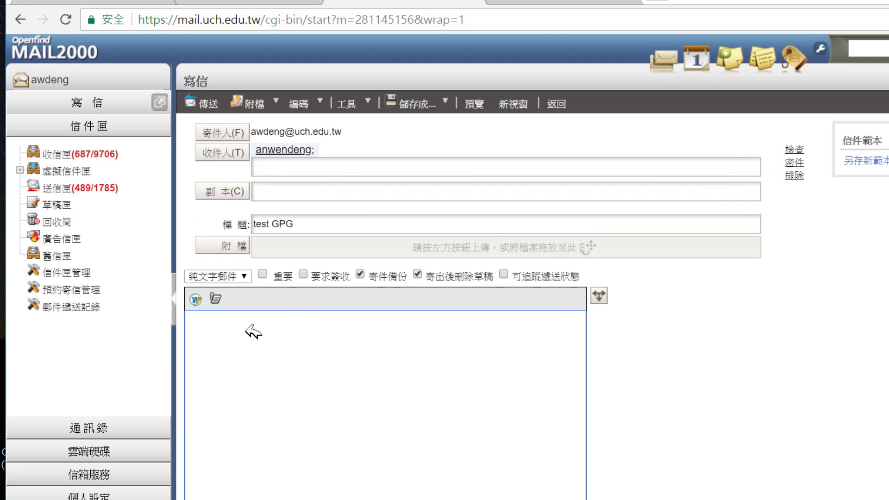
type("try GPG")
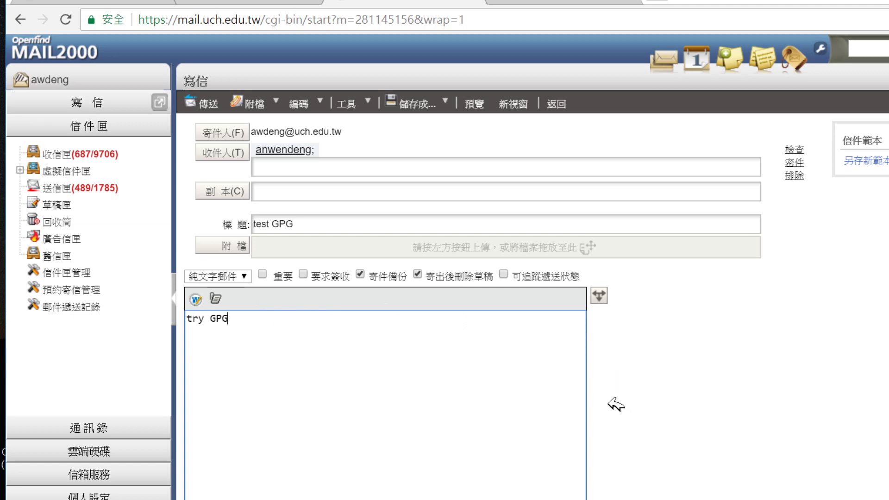
Copy the 'try GPG' body text to the clipboard and return to Kleopatra.
left_click_drag(228, 323, 190, 320)
right_click(224, 326)
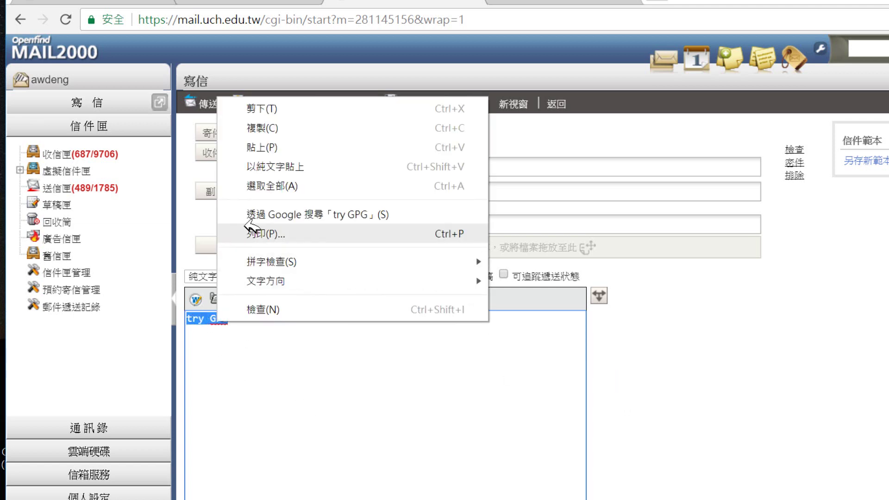
left_click(278, 128)
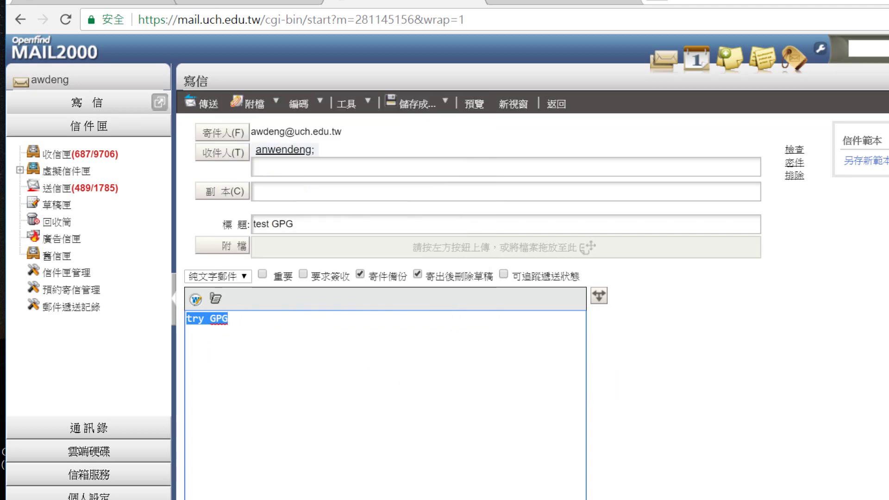
left_click(543, 483)
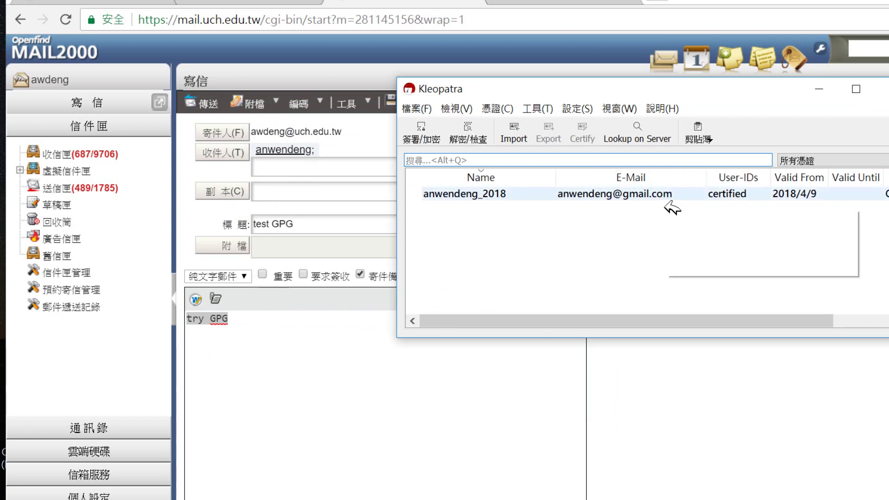
Select the newly created certificate and show Kleopatra's clipboard actions list.
mouse_move(669, 201)
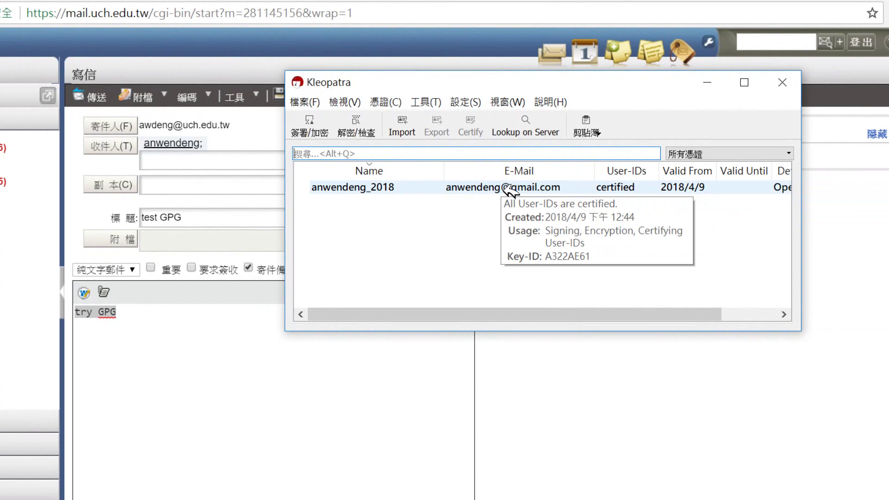
left_click(458, 191)
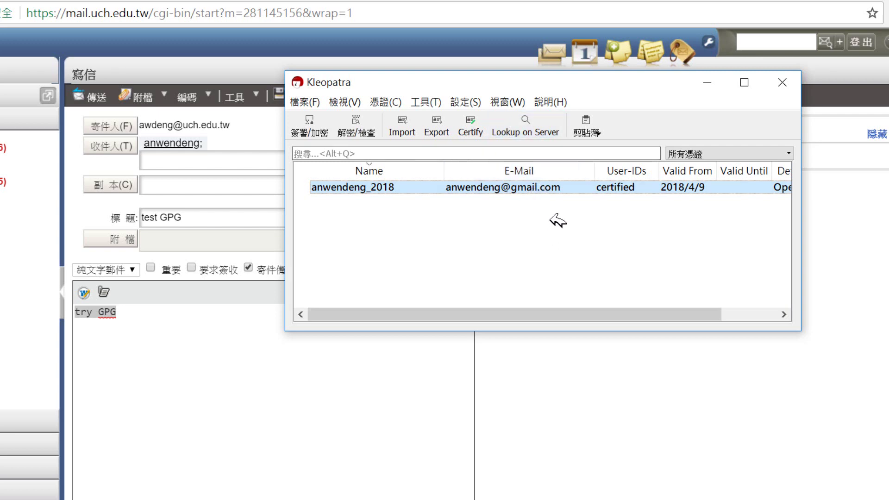
left_click(590, 136)
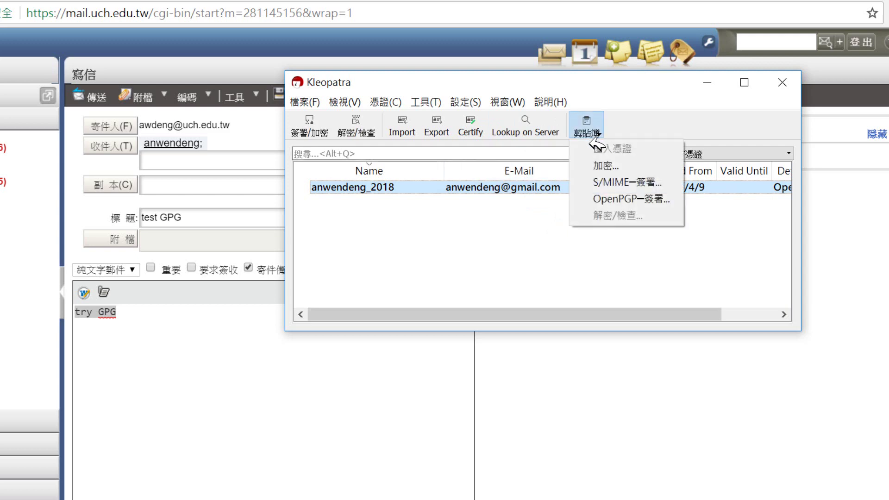
Encrypt the clipboard text to the user's own certificate, then close the result and minimize Kleopatra.
left_click(613, 170)
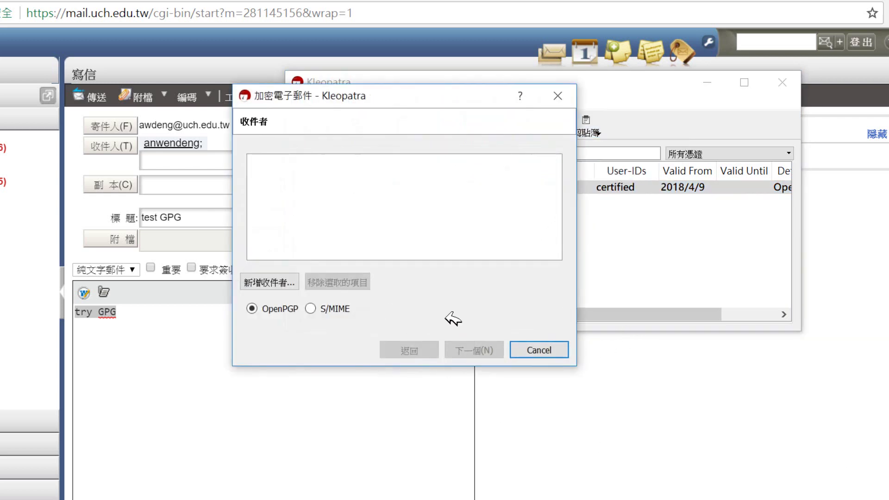
left_click(283, 285)
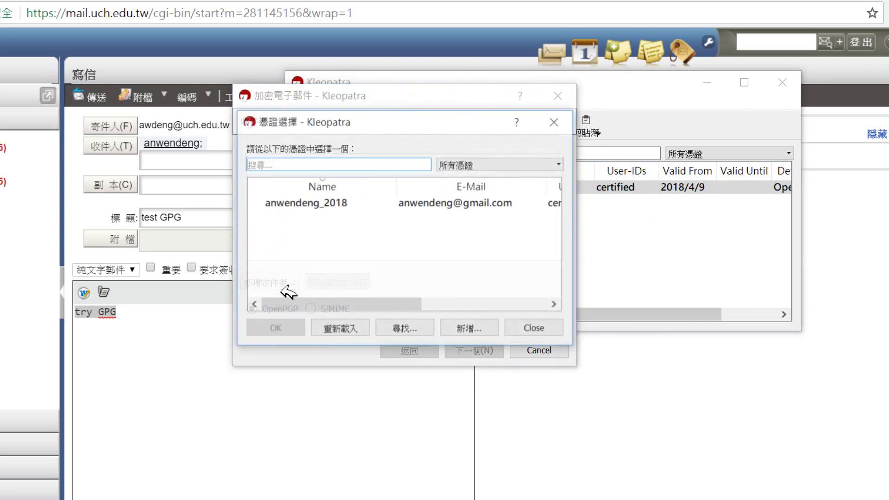
left_click(318, 208)
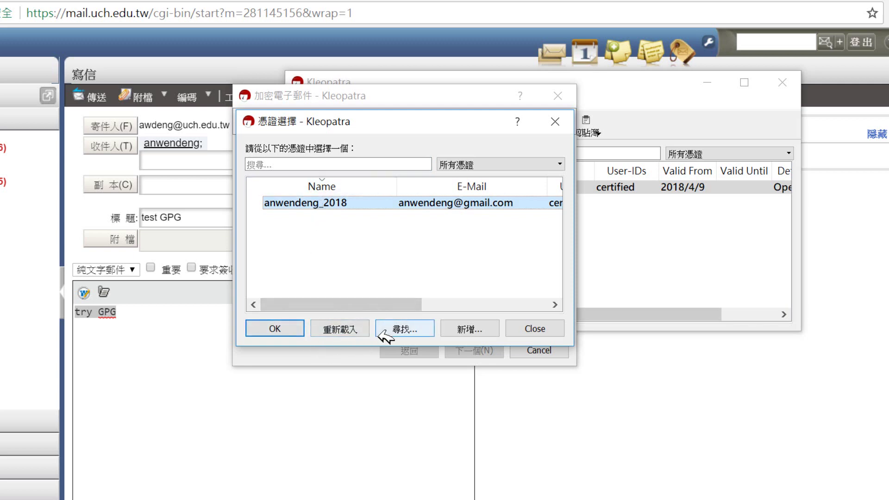
left_click(297, 328)
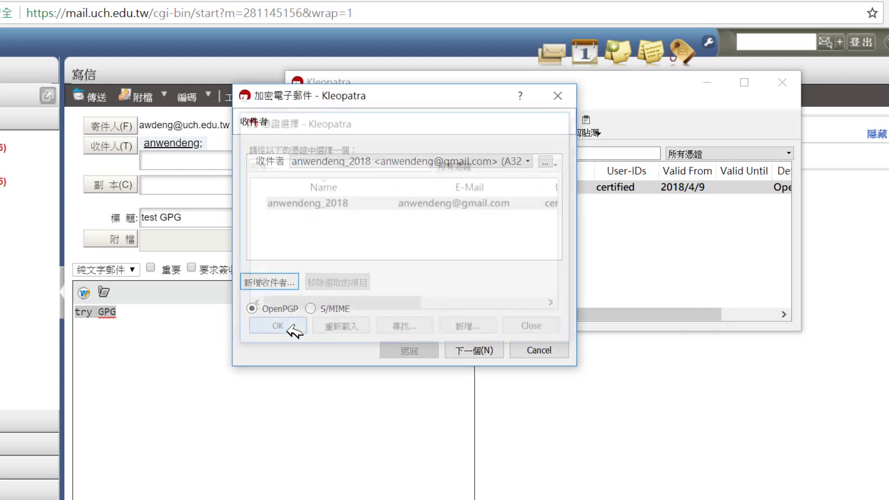
left_click(470, 356)
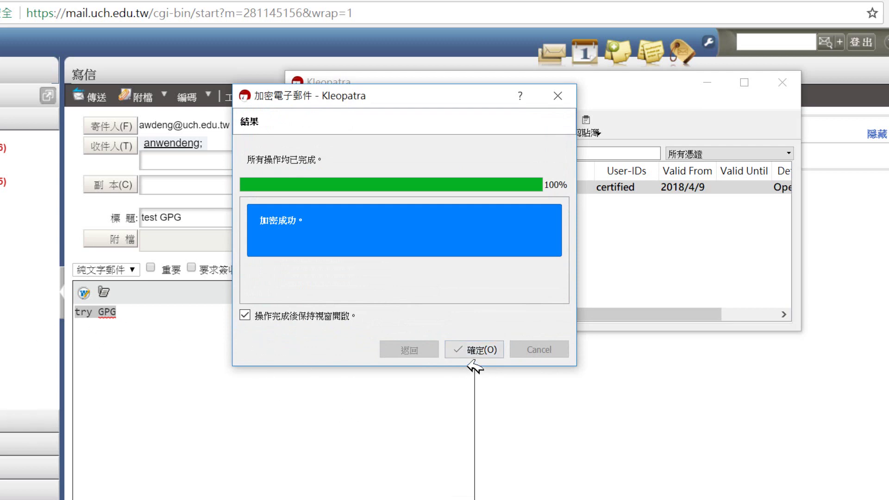
left_click(473, 362)
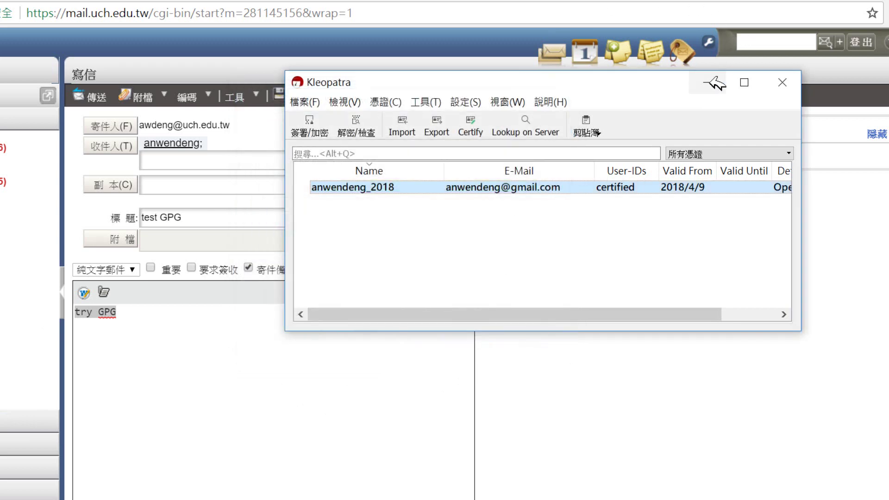
left_click(707, 82)
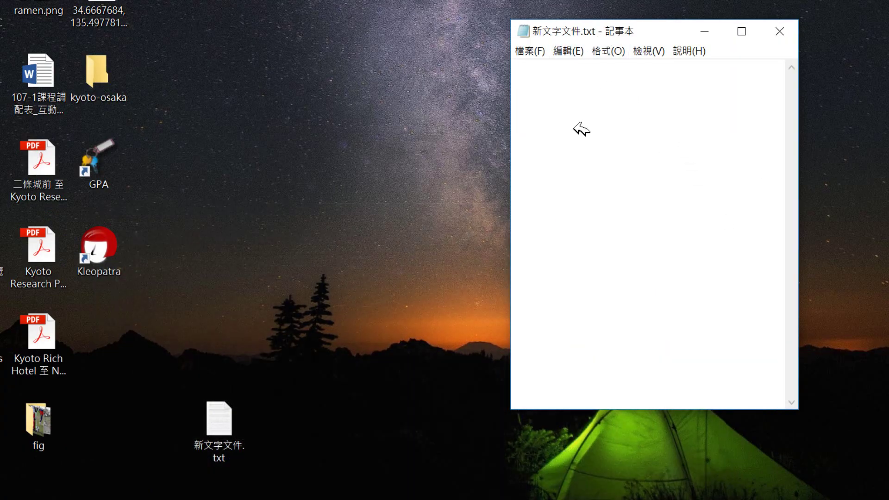
Paste the encrypted PGP message into the empty Notepad file and check it end to end.
right_click(565, 90)
left_click(616, 151)
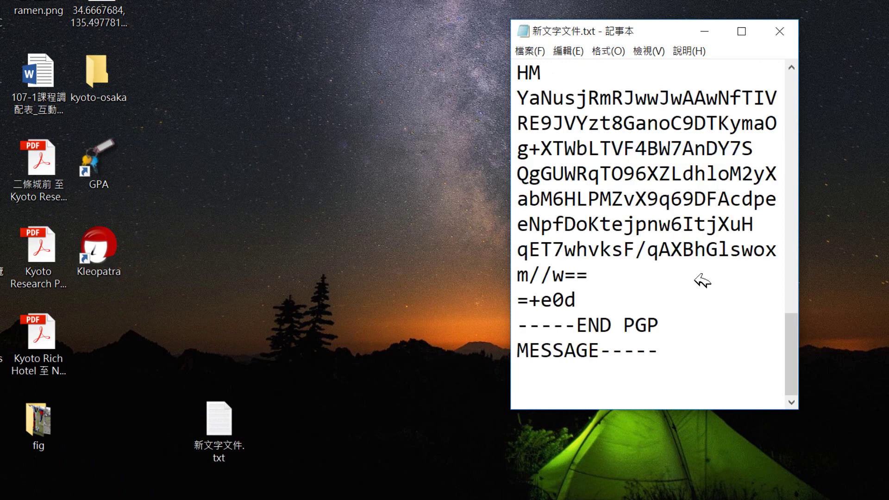
left_click_drag(796, 317, 774, 75)
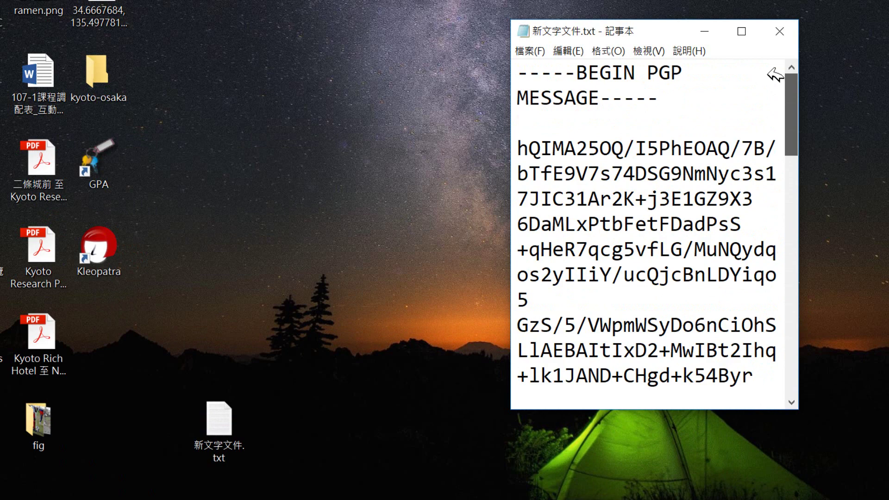
scroll(774, 75, "down", 10)
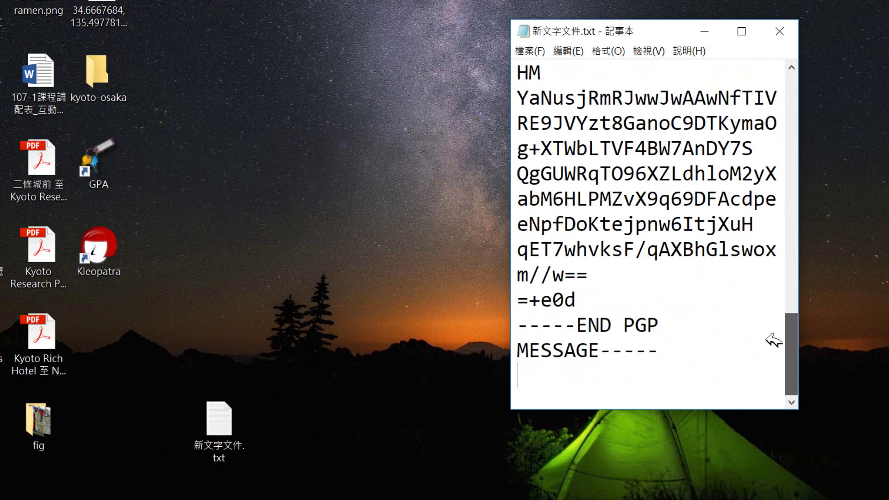
scroll(770, 338, "up", 10)
scroll(726, 64, "down", 10)
scroll(707, 95, "up", 10)
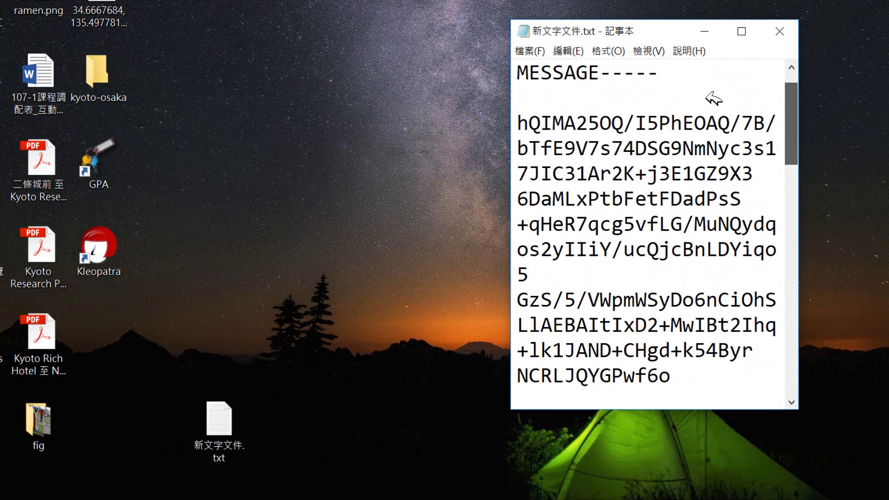
scroll(712, 87, "down", 10)
scroll(754, 337, "up", 10)
left_click(352, 470)
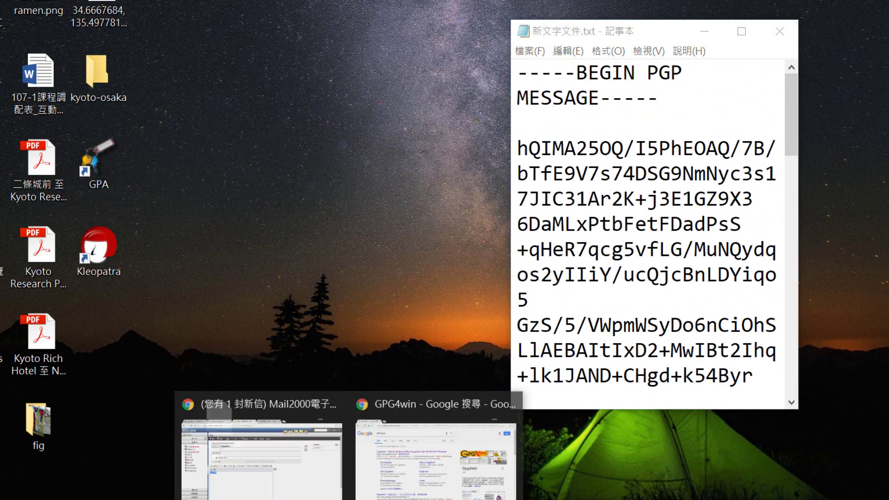
Replace the draft body with the PGP message as plain text and send the email.
left_click(348, 469)
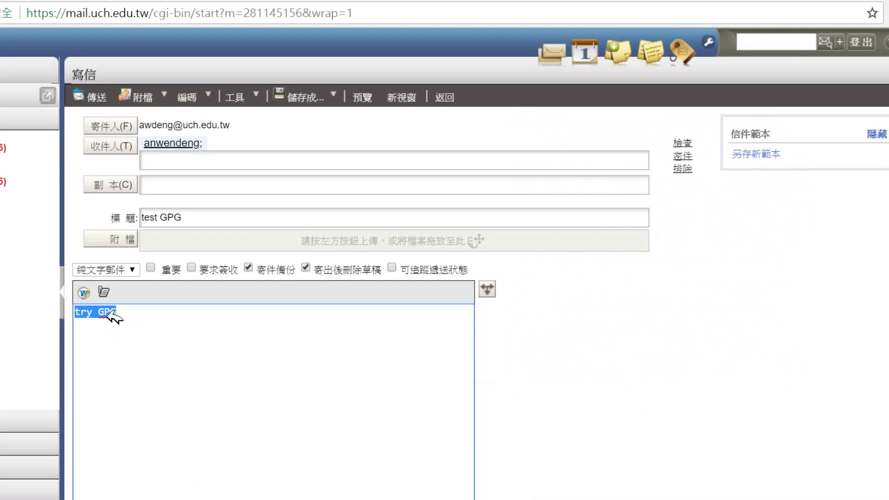
right_click(111, 312)
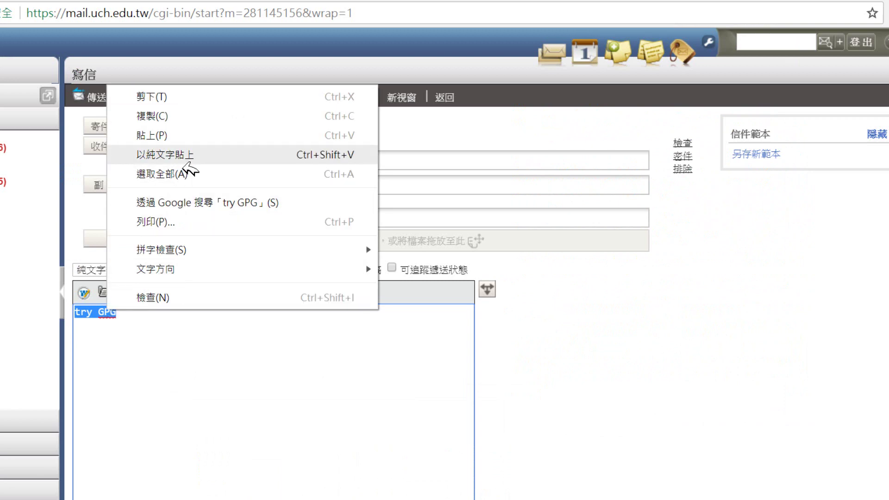
left_click(186, 154)
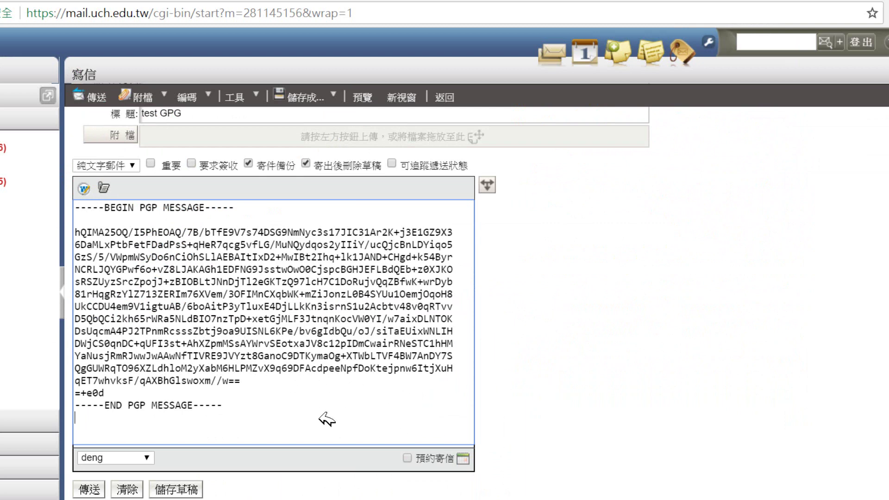
left_click(89, 489)
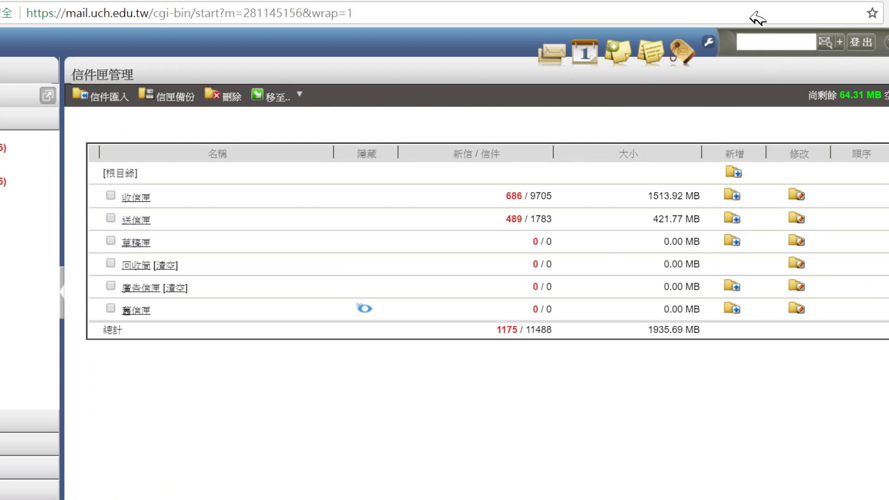
left_click(427, 0)
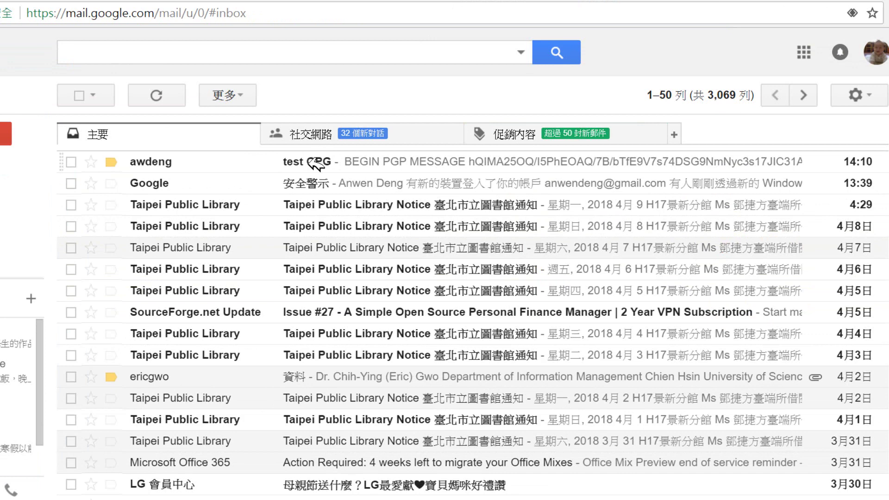
Open the received 'test GPG' email and copy its entire PGP message block.
left_click(310, 161)
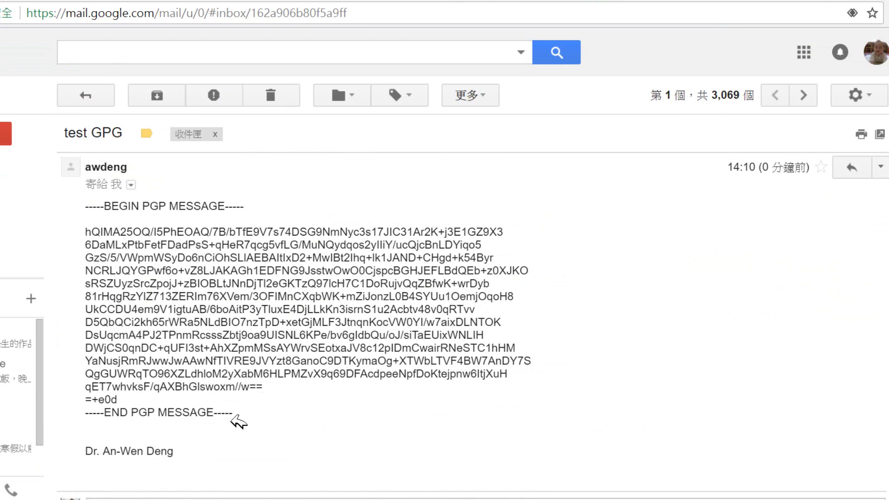
left_click_drag(230, 414, 88, 215)
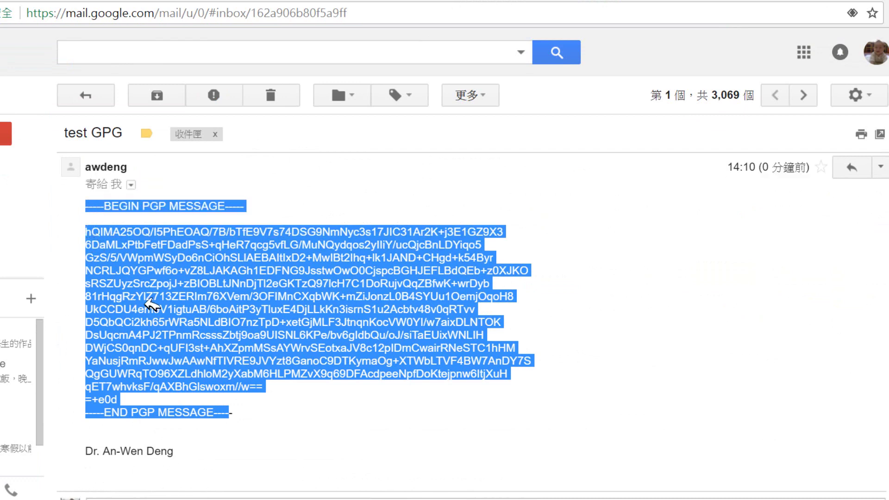
right_click(163, 293)
left_click(199, 302)
left_click(471, 499)
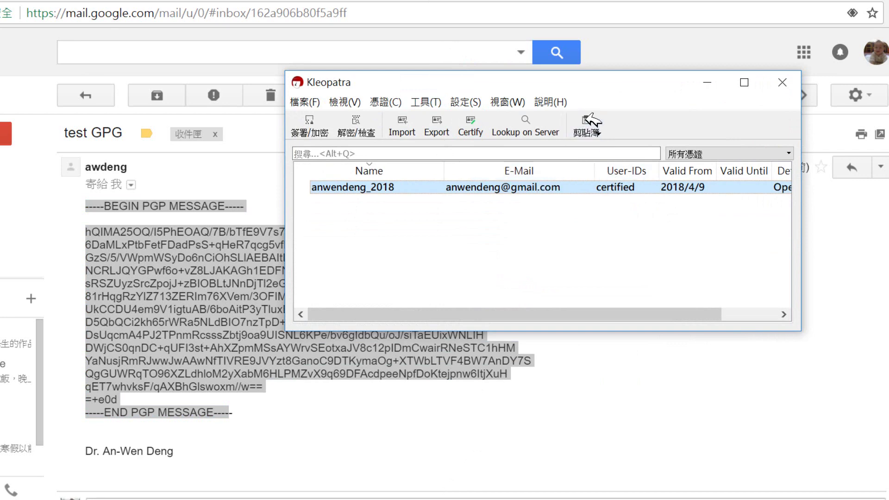
Decrypt and verify the copied PGP message from the clipboard, then close and minimize Kleopatra.
left_click(595, 129)
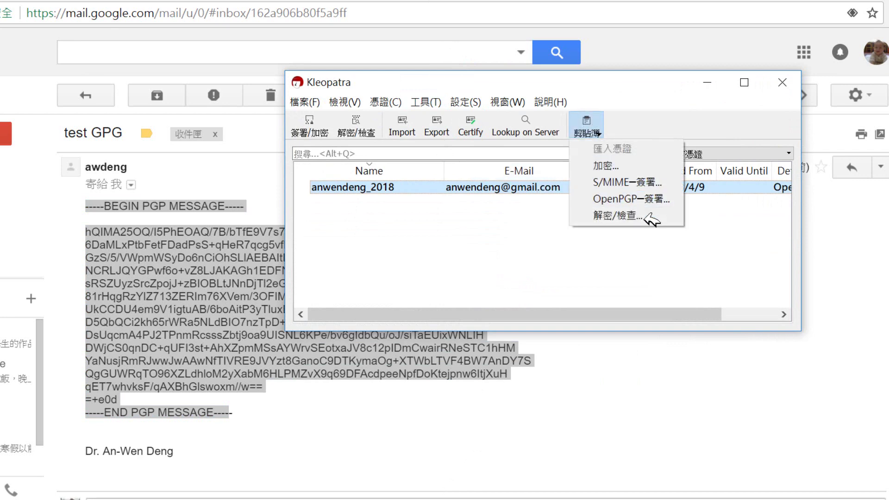
left_click(618, 217)
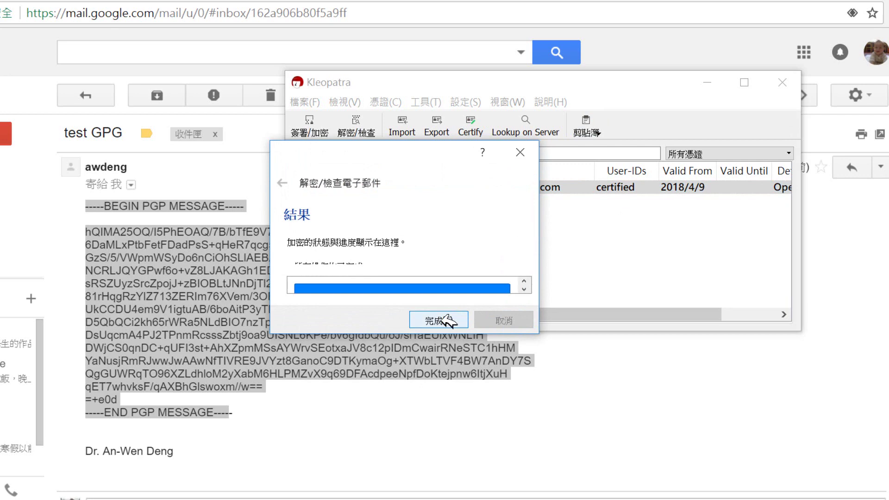
left_click(439, 321)
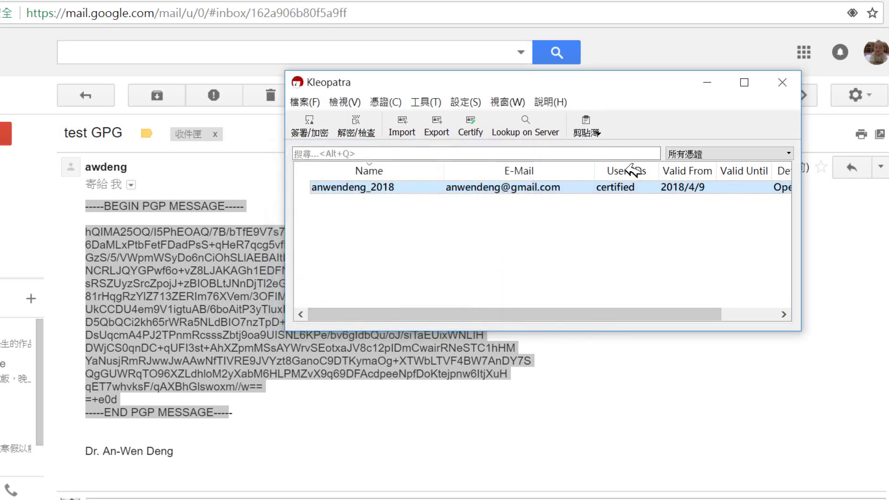
left_click(708, 83)
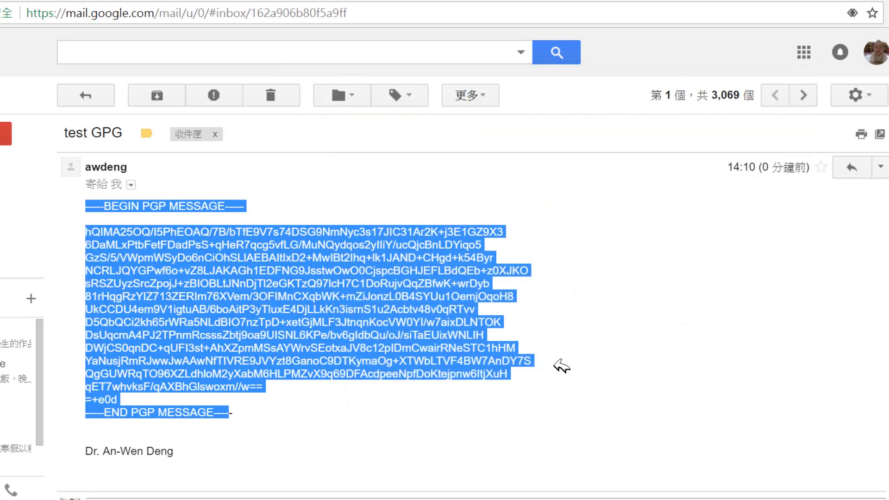
Paste the decrypted text on a new line below the Notepad message, then return to Kleopatra.
left_click(404, 491)
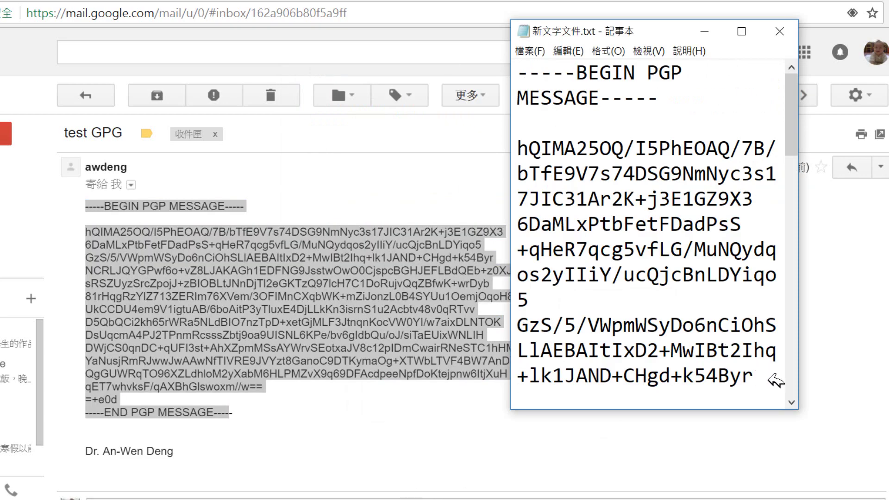
left_click_drag(792, 139, 811, 392)
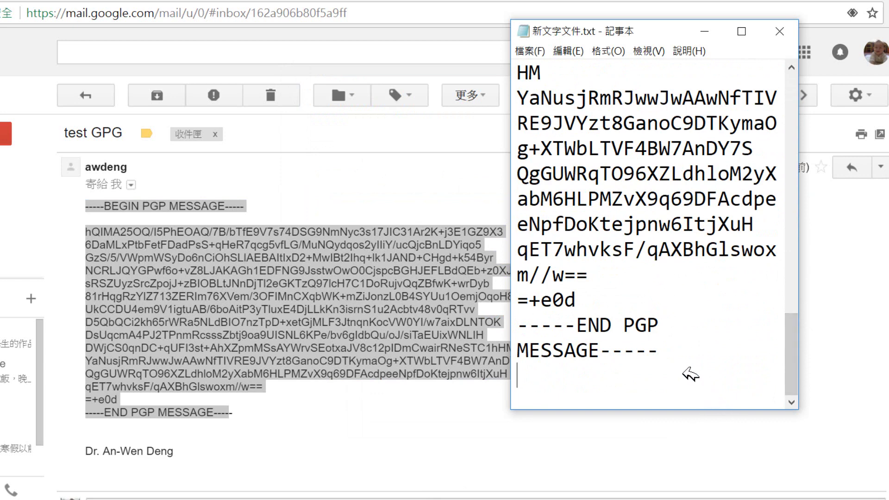
left_click(674, 360)
key("Return")
right_click(594, 387)
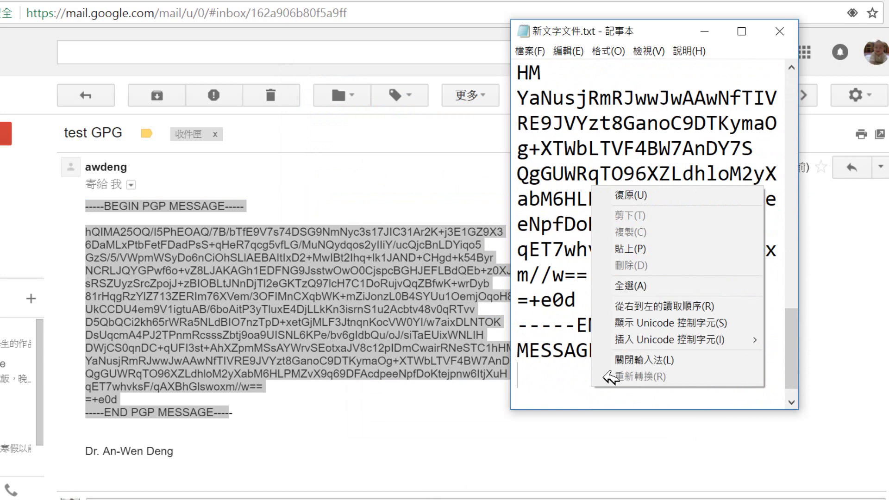
left_click(639, 250)
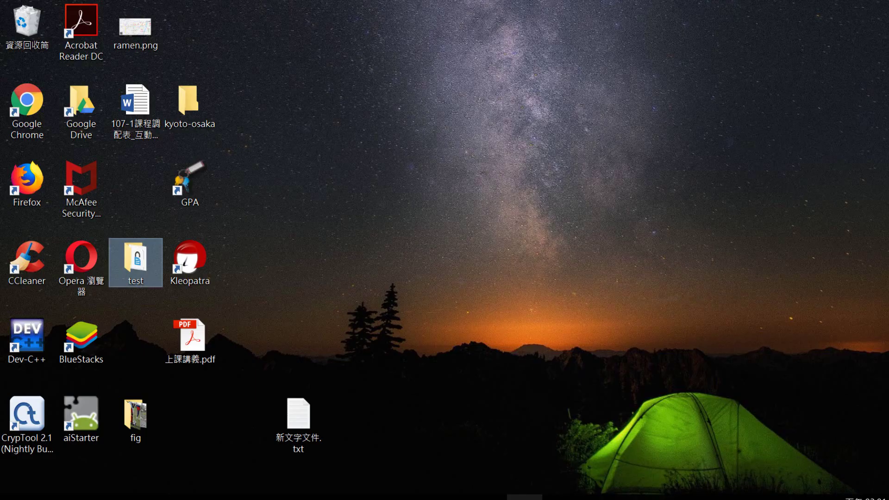
left_click(562, 497)
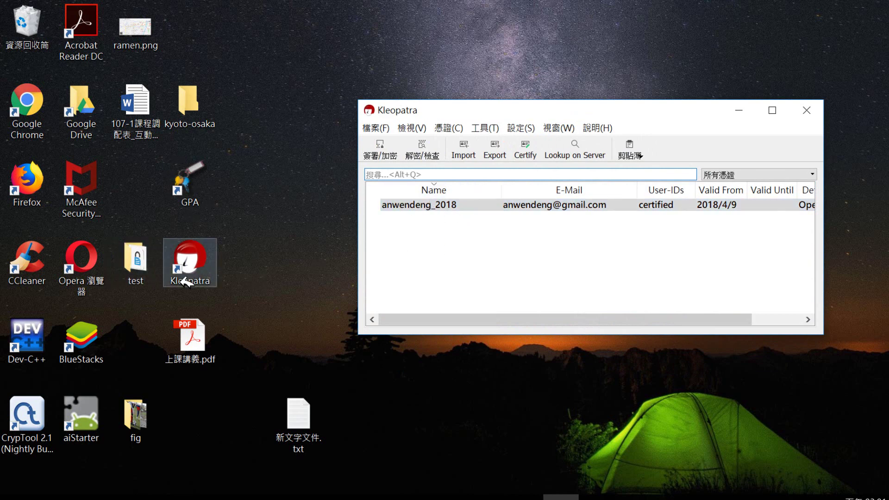
Rename the desktop lecture file 上課講義.pdf to 1.pdf.
right_click(208, 341)
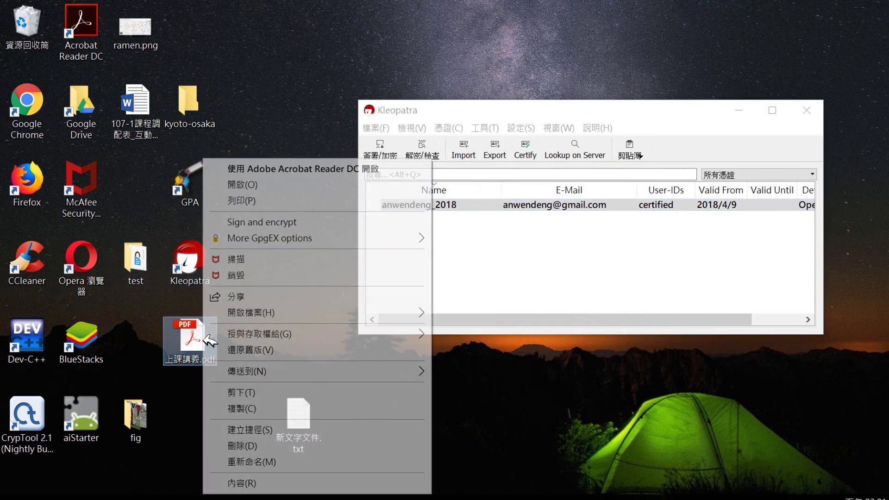
left_click(280, 466)
left_click(200, 365)
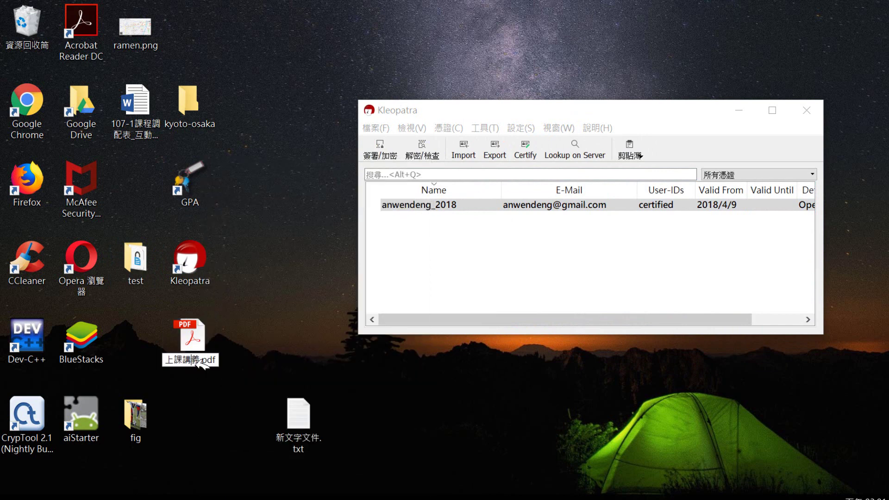
left_click_drag(199, 363, 162, 362)
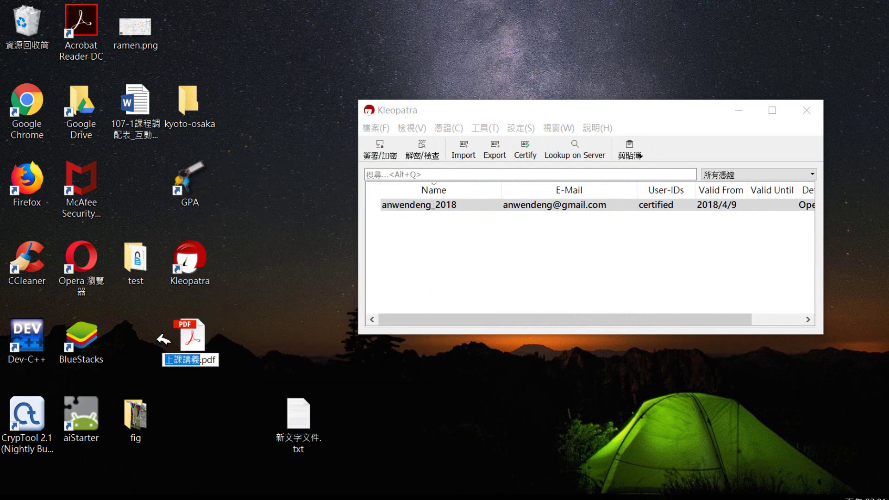
type("1")
key("Return")
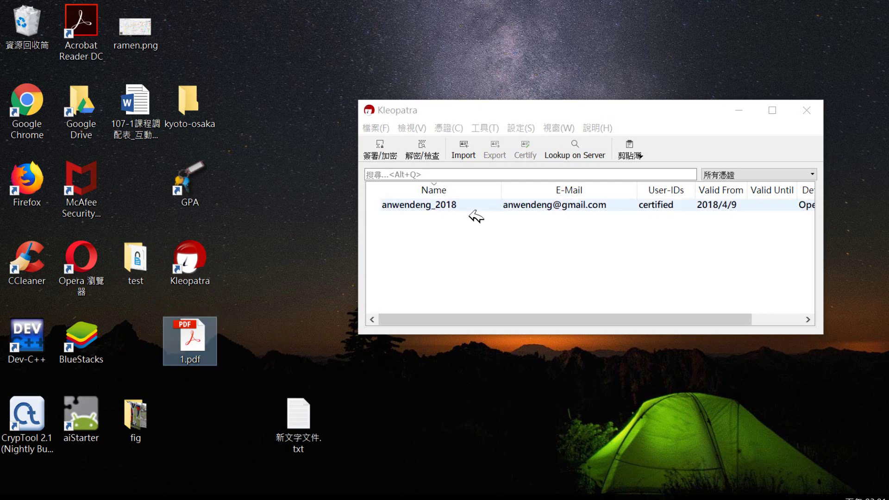
Sign and encrypt Desktop\1.pdf with your own certificate, producing 1.pdf.gpg.
left_click(382, 147)
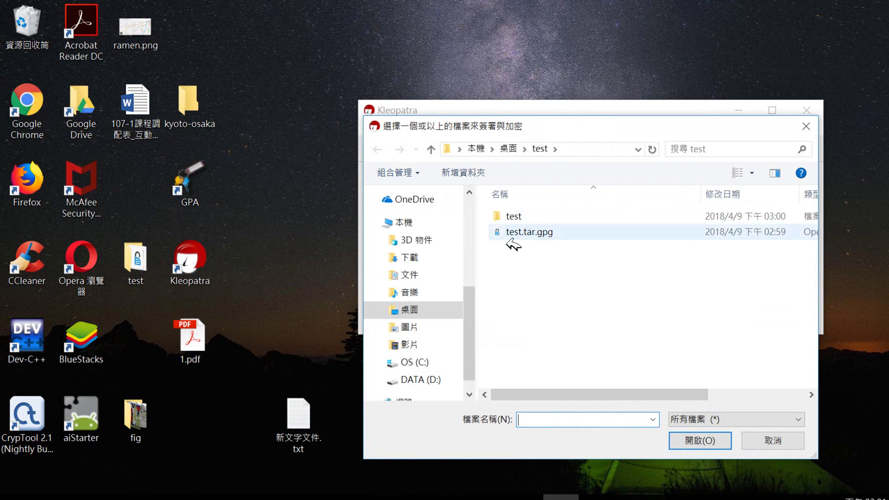
left_click(508, 149)
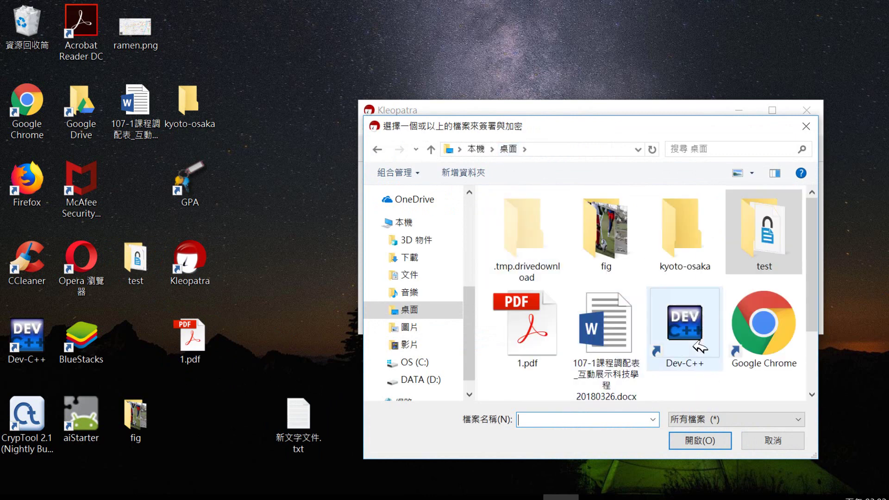
scroll(805, 333, "down", 1)
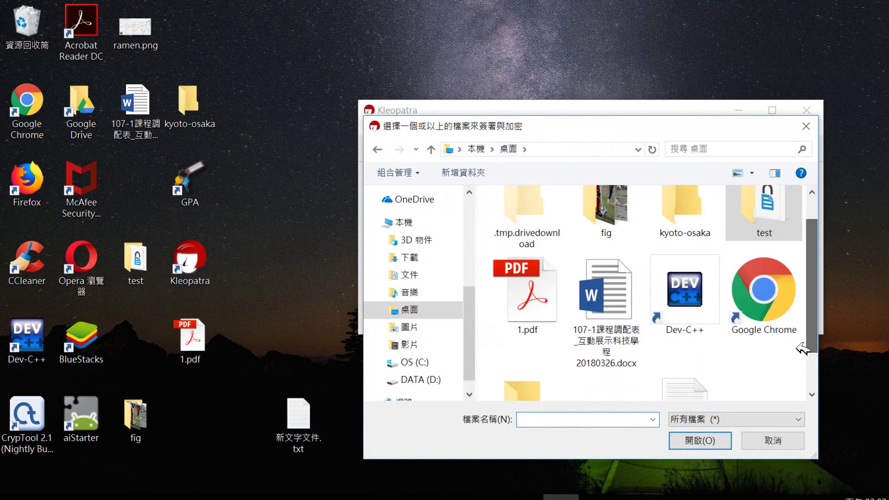
left_click(543, 327)
left_click(721, 442)
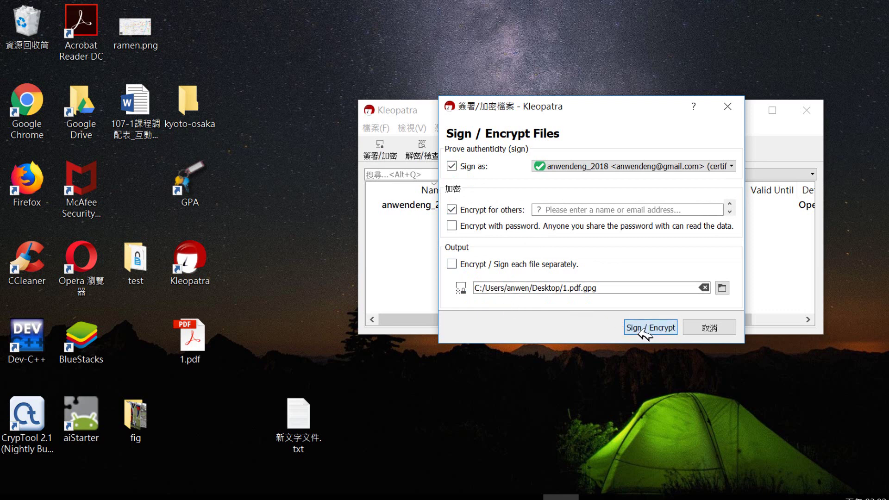
left_click(645, 328)
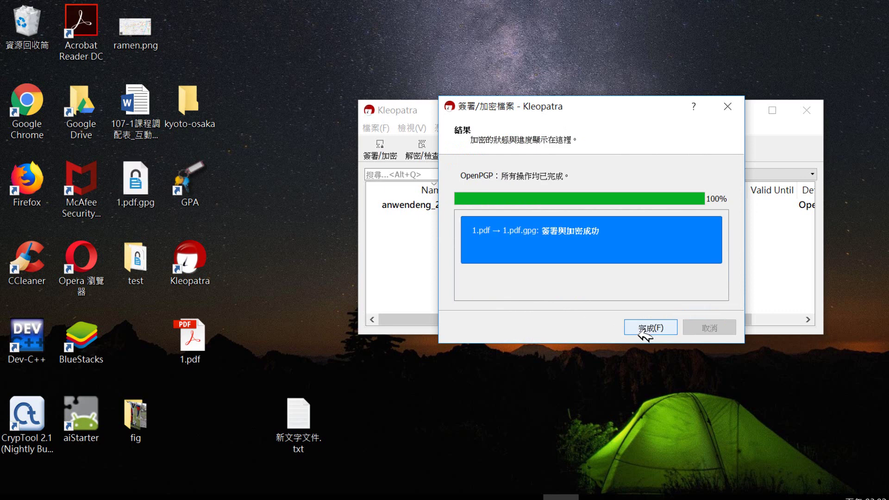
left_click(645, 328)
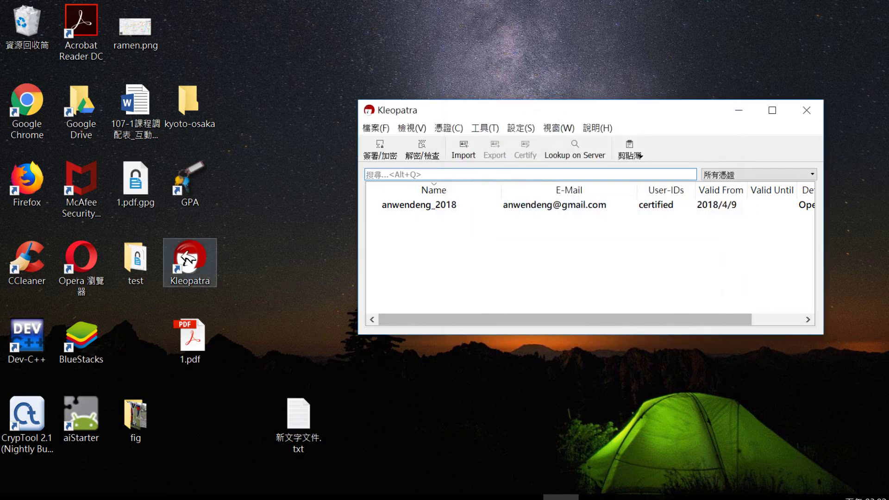
left_click(150, 184)
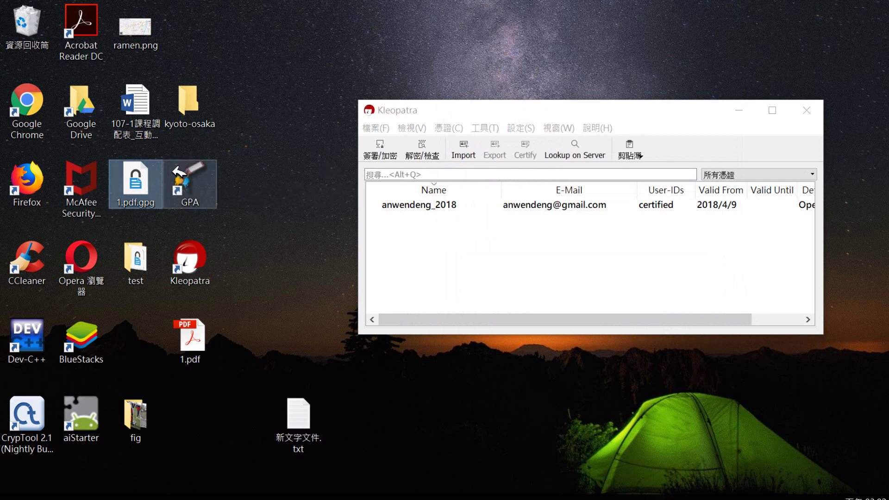
Decrypt and verify 1.pdf.gpg, saving the output into the Desktop\test folder.
left_click(422, 150)
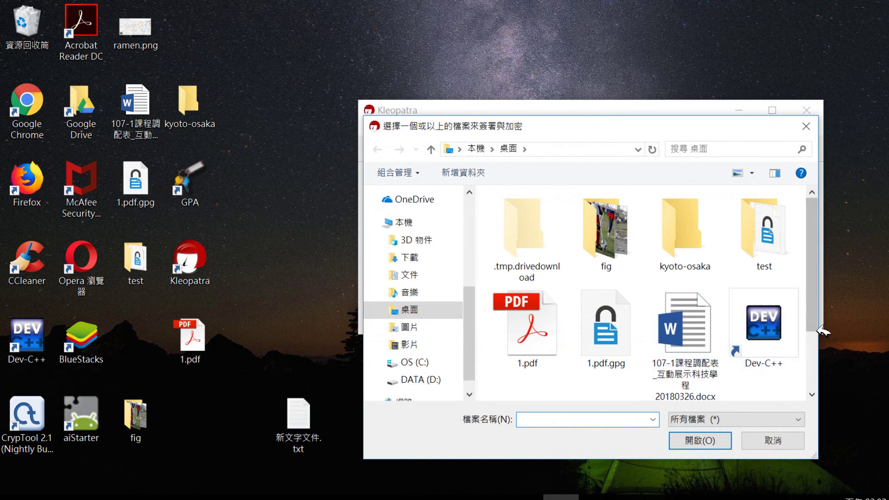
scroll(815, 297, "down", 1)
left_click(621, 302)
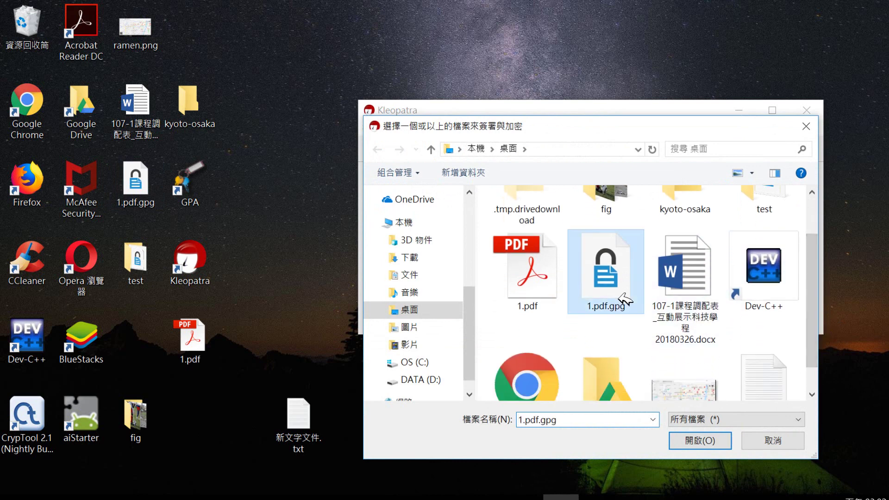
left_click(704, 441)
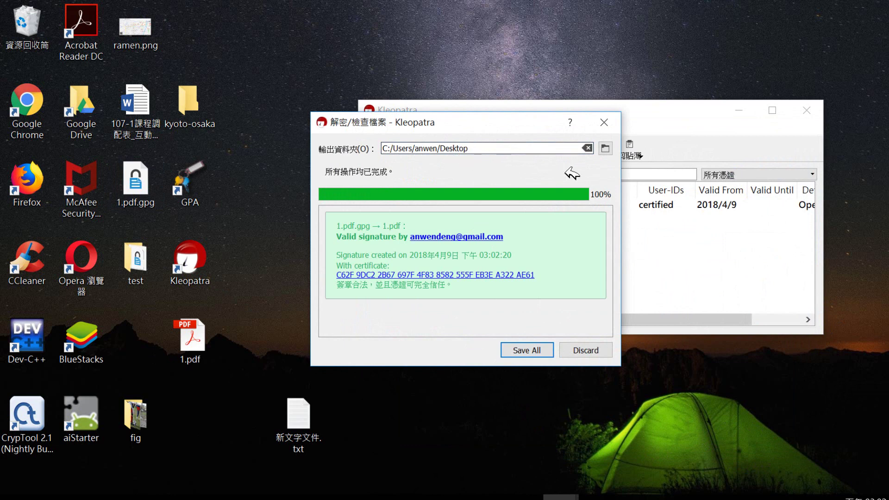
left_click(605, 148)
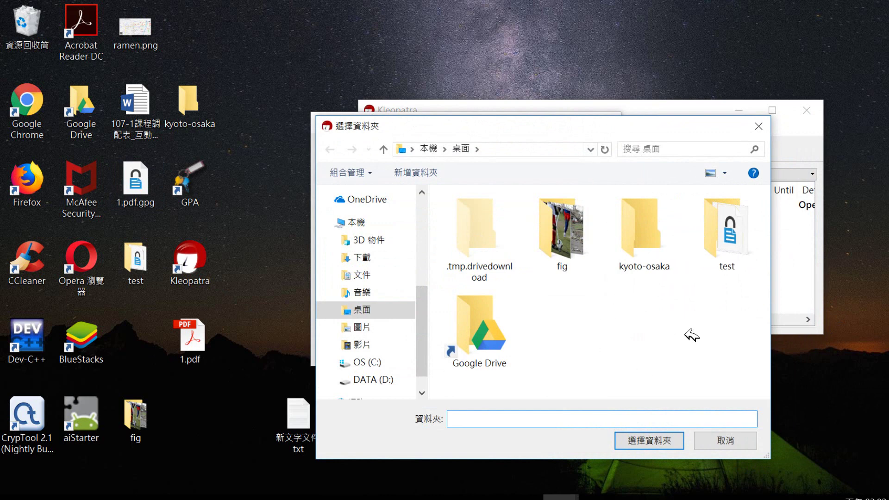
left_click(737, 246)
double_click(742, 251)
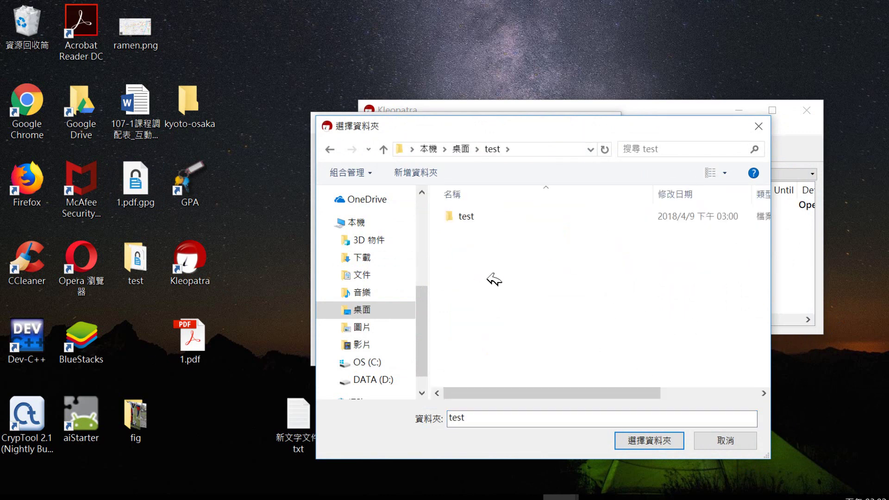
left_click(664, 439)
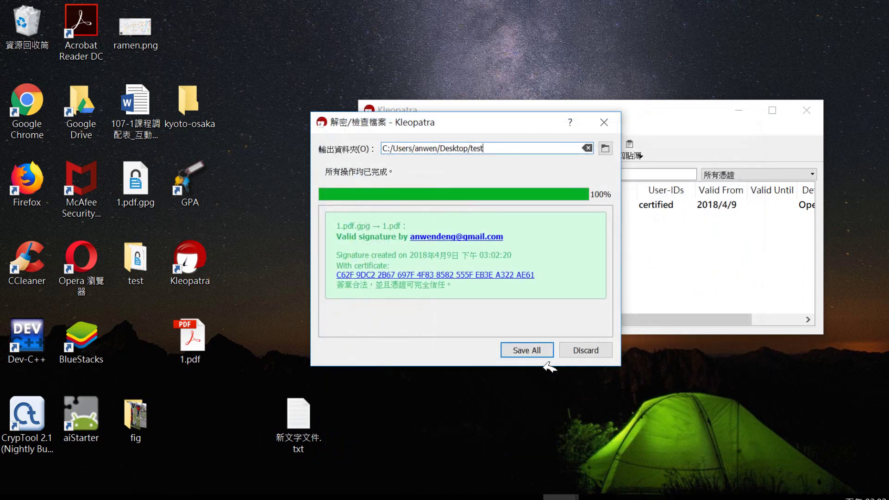
left_click(545, 355)
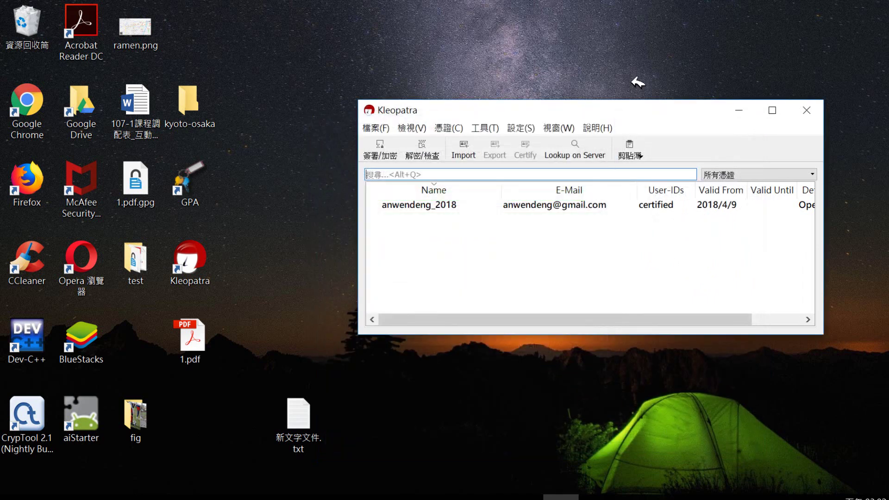
Minimize Kleopatra and open the recovered 1.pdf from the test folder.
left_click(739, 112)
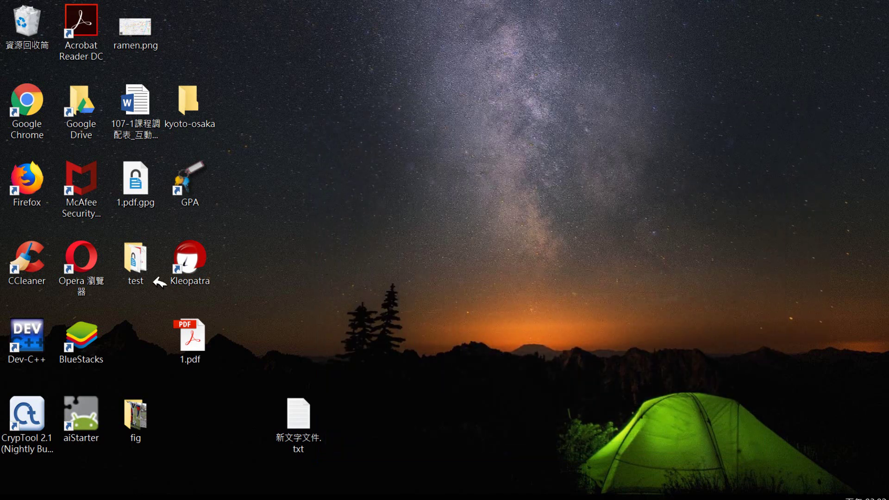
double_click(134, 258)
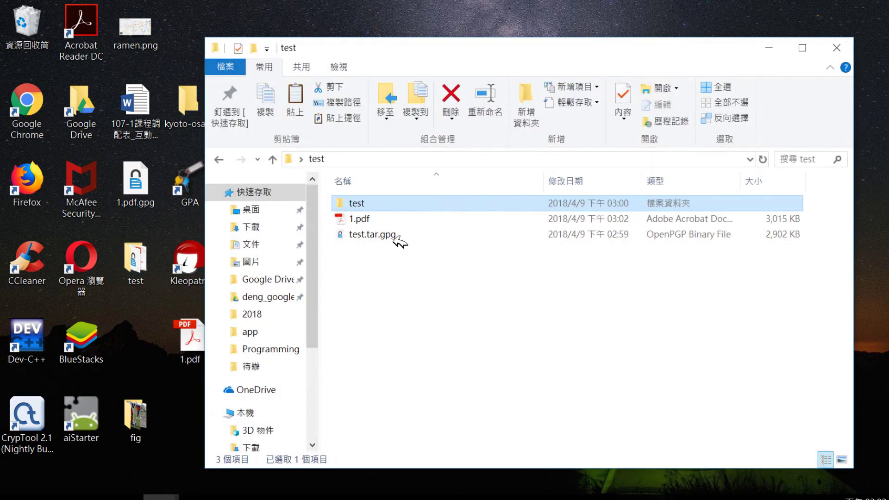
double_click(376, 222)
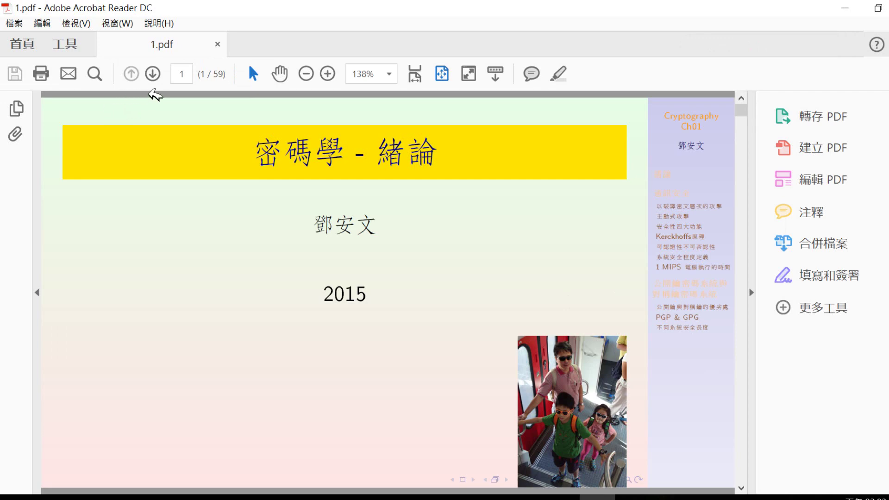
Page forward through 1.pdf to slide 7/59, then minimize Acrobat Reader.
left_click(151, 78)
left_click(152, 79)
left_click(152, 79)
left_click(151, 79)
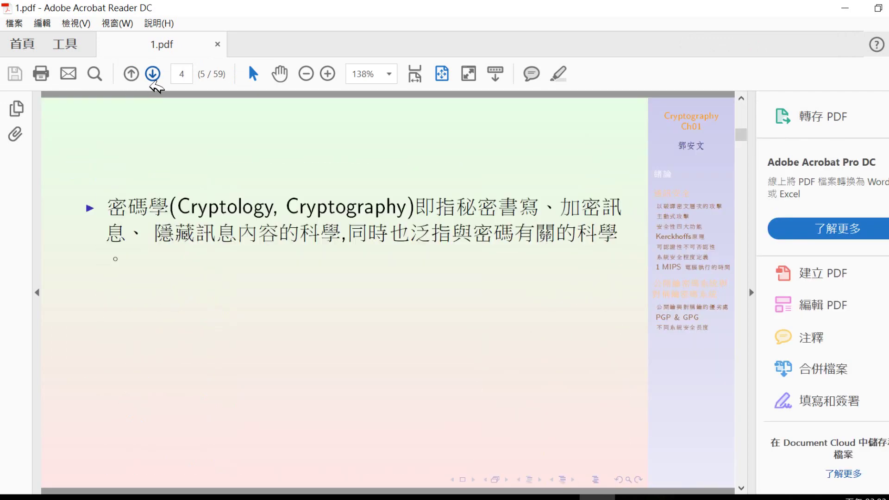
left_click(152, 79)
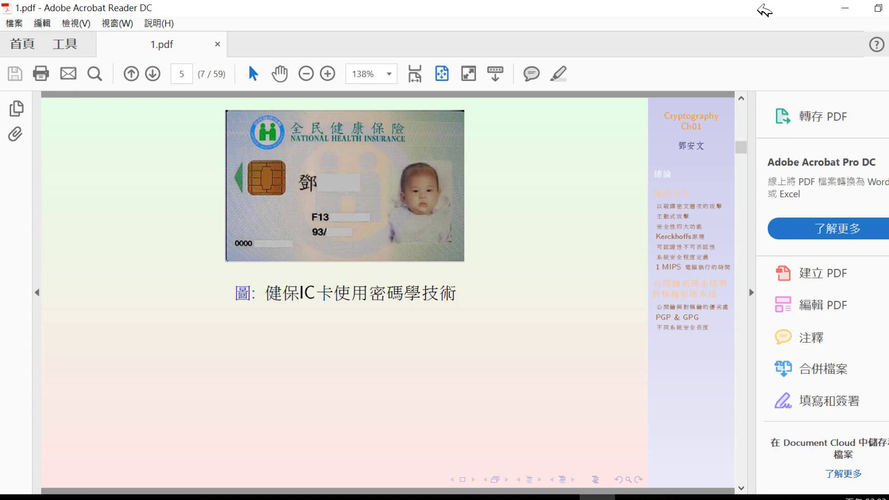
left_click(847, 9)
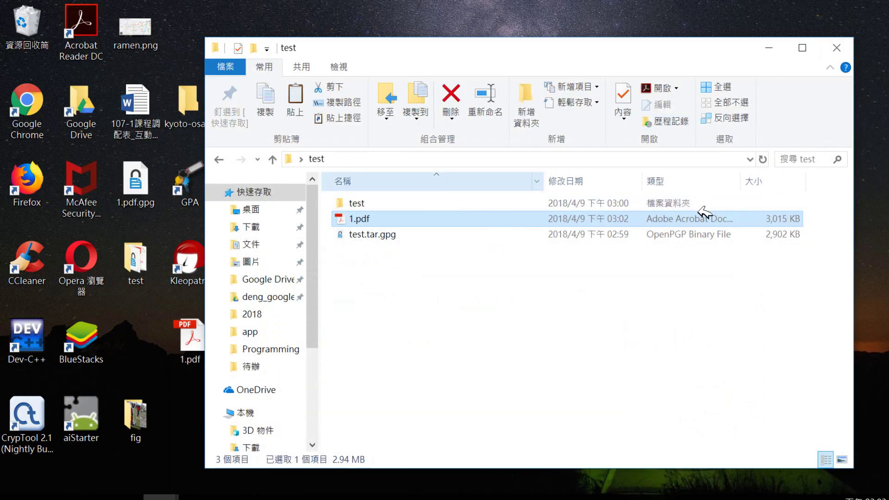